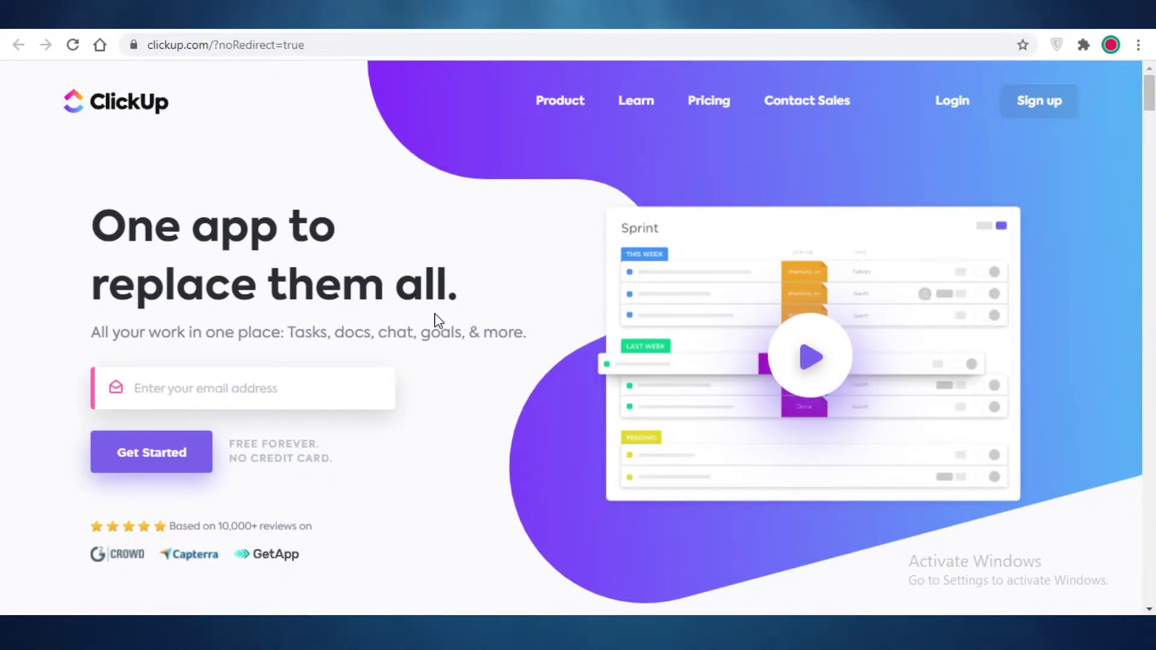
- Compare the automation limits in the Pricing page's plan comparison before signing up
click(291, 390)
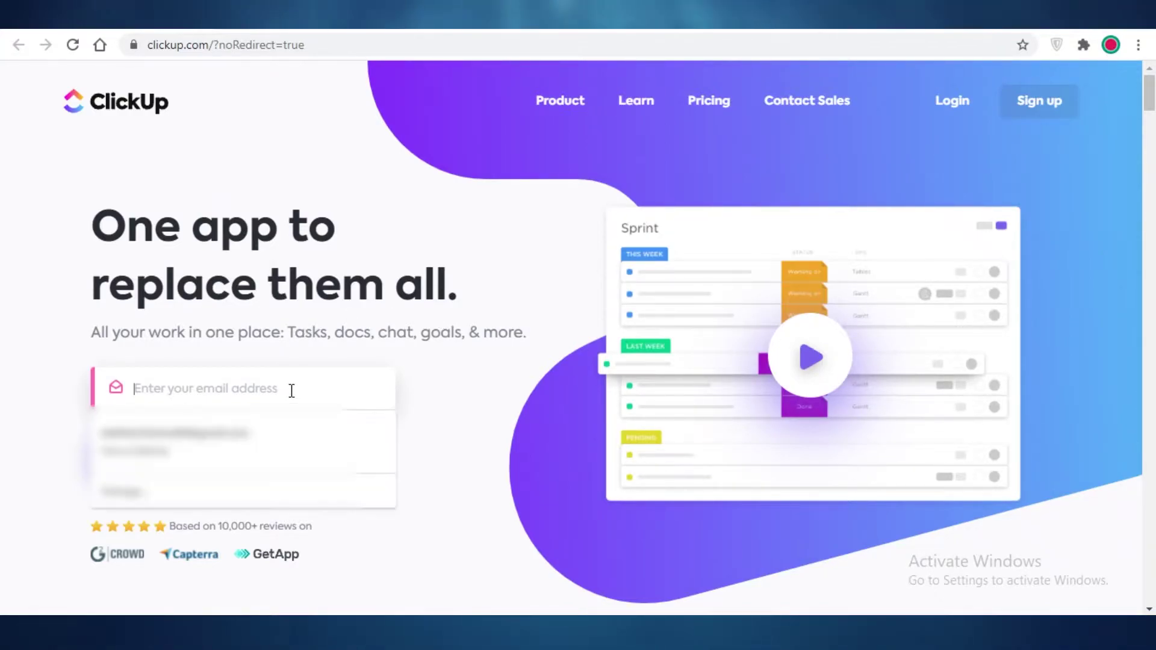
click(530, 337)
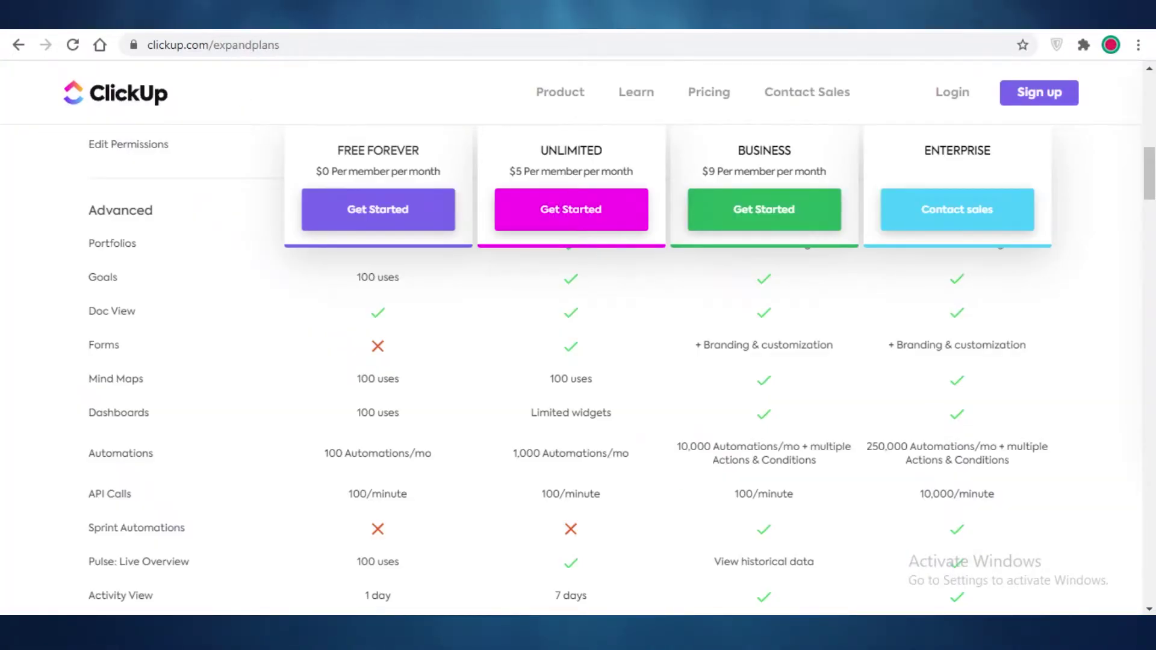
scroll(563, 470, up, 5)
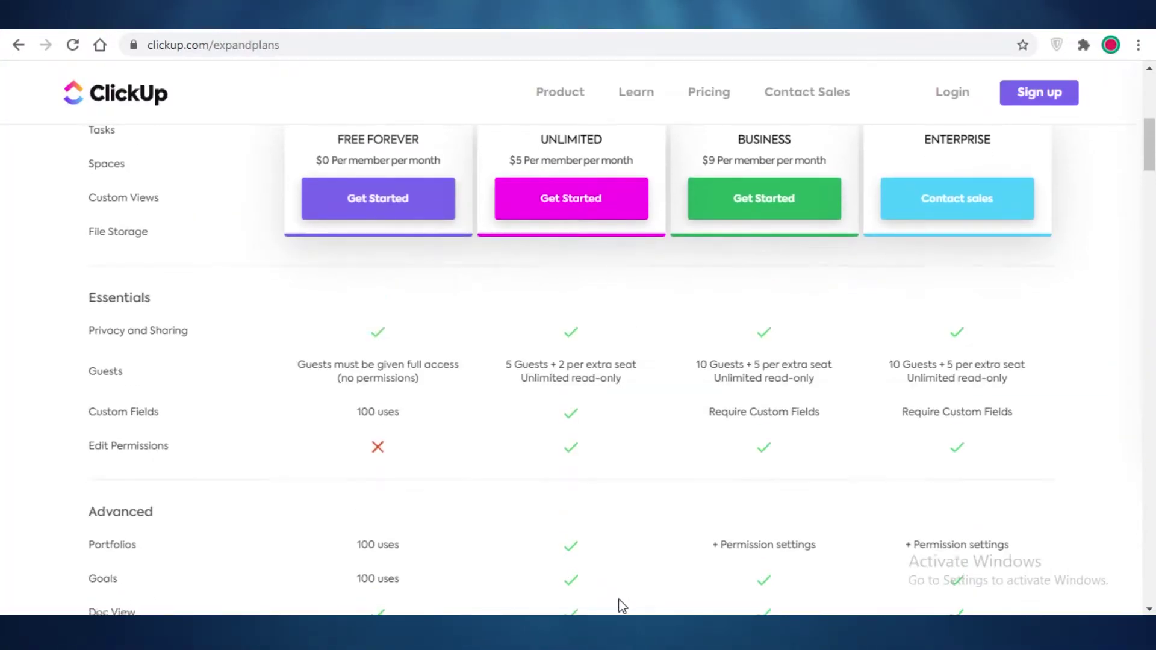
scroll(621, 607, up, 4)
scroll(620, 609, down, 10)
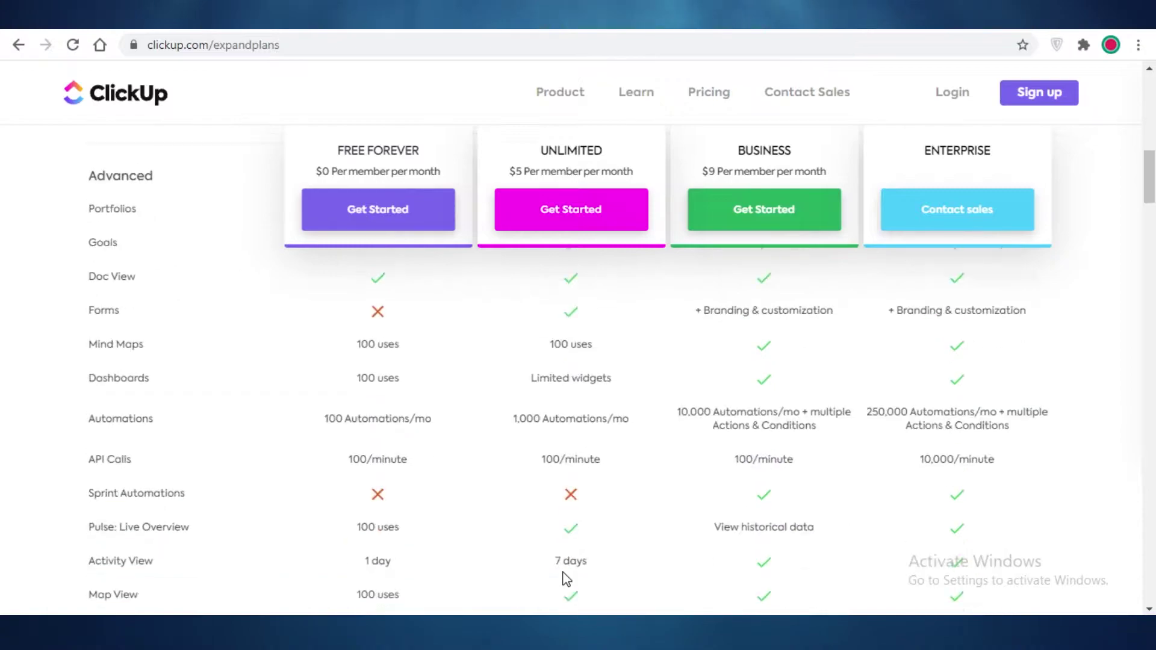
scroll(567, 580, down, 1)
scroll(550, 478, up, 2)
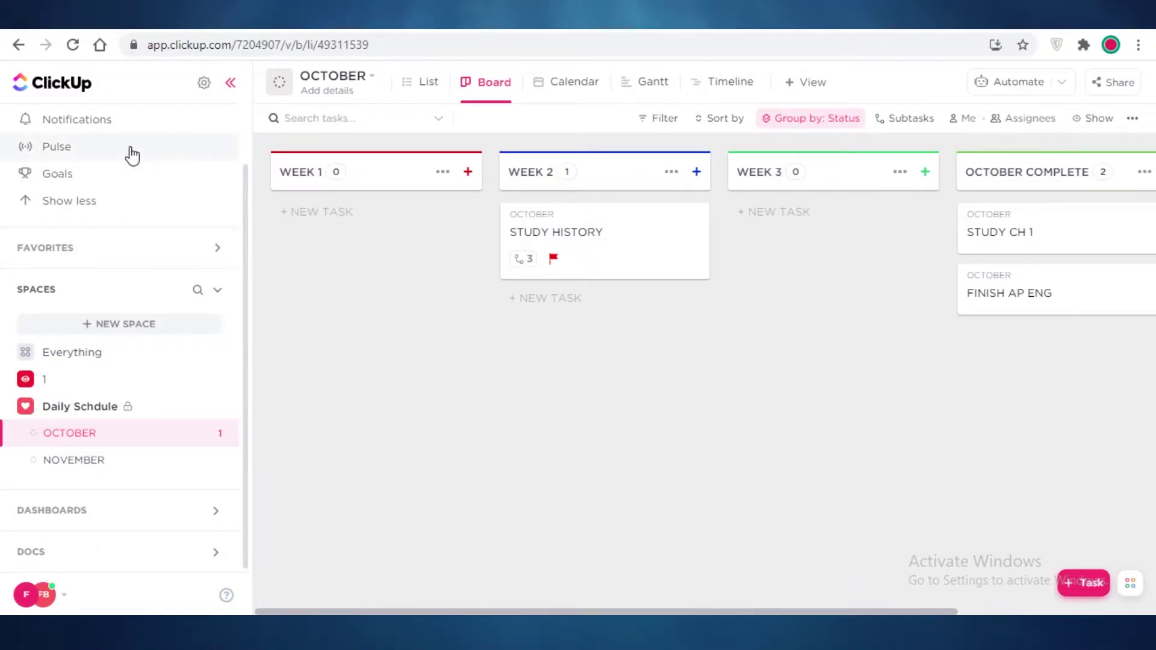
- Open the Daily Schdule space from Home's expanded Spaces list
scroll(109, 144, up, 2)
click(91, 157)
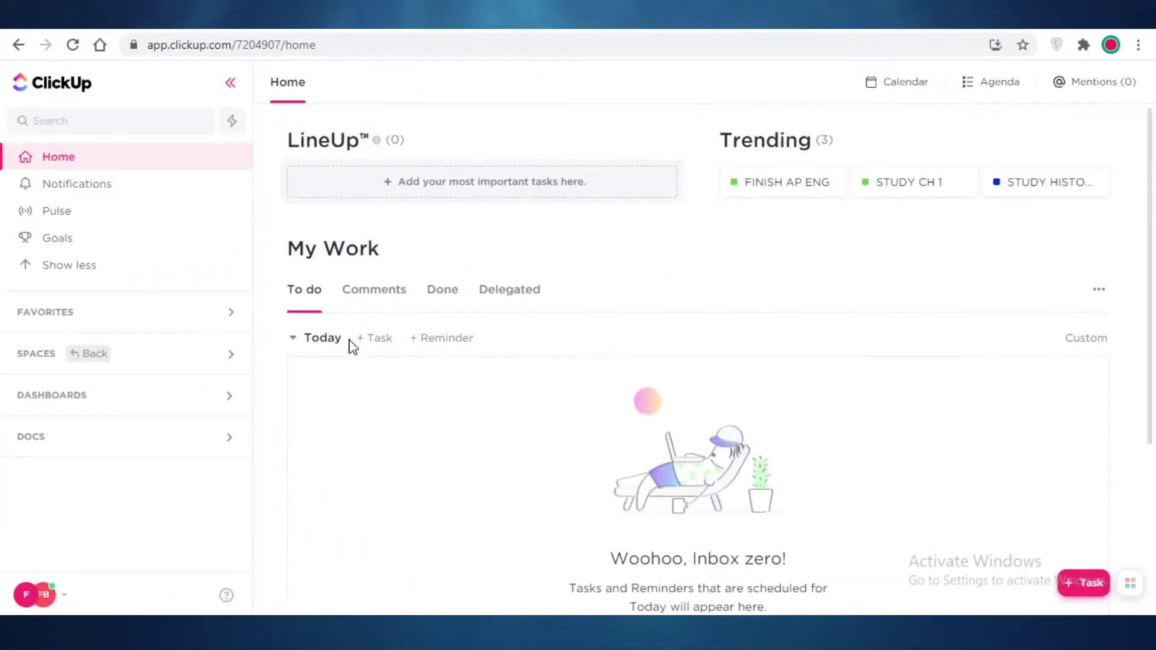
scroll(352, 347, down, 3)
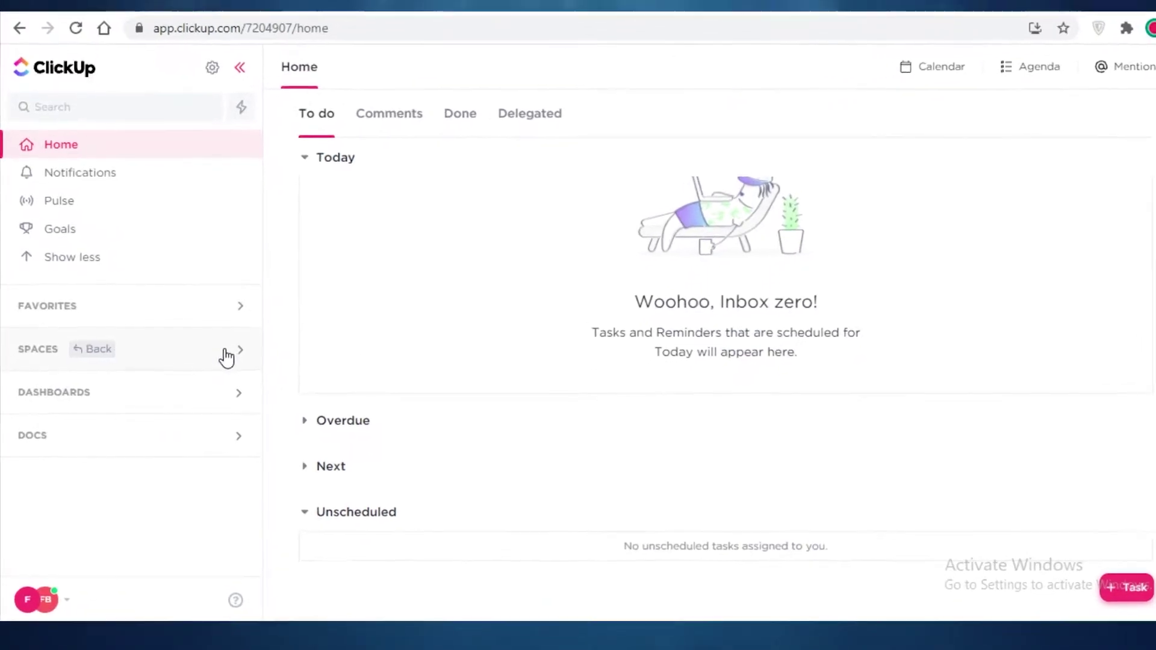
click(227, 356)
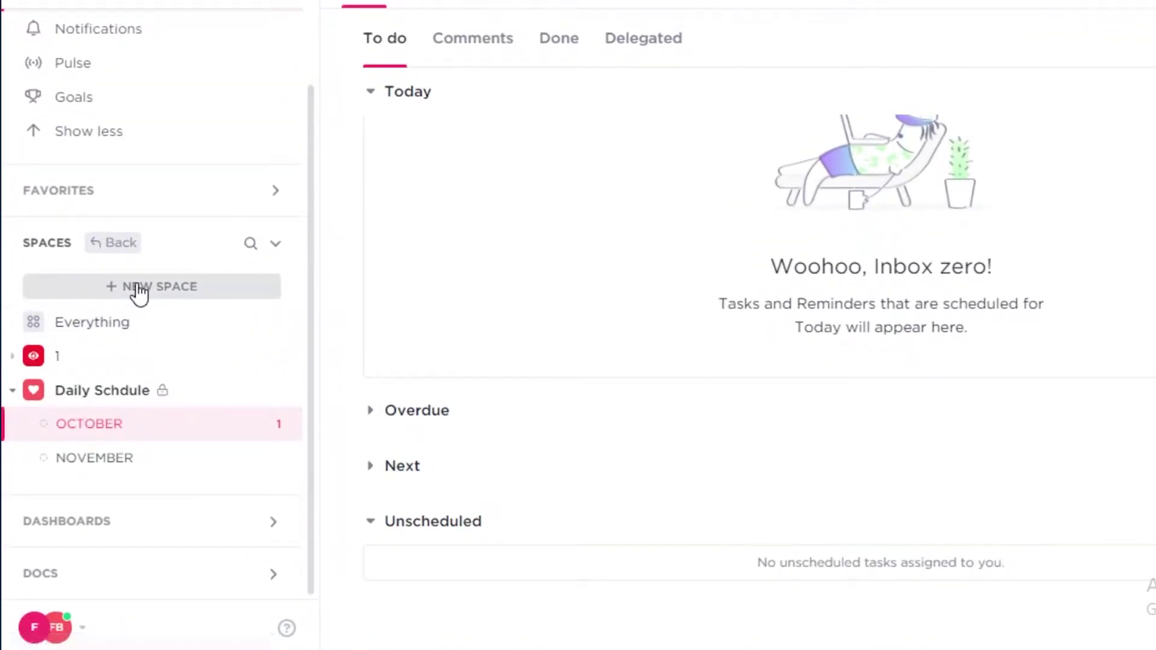
click(116, 398)
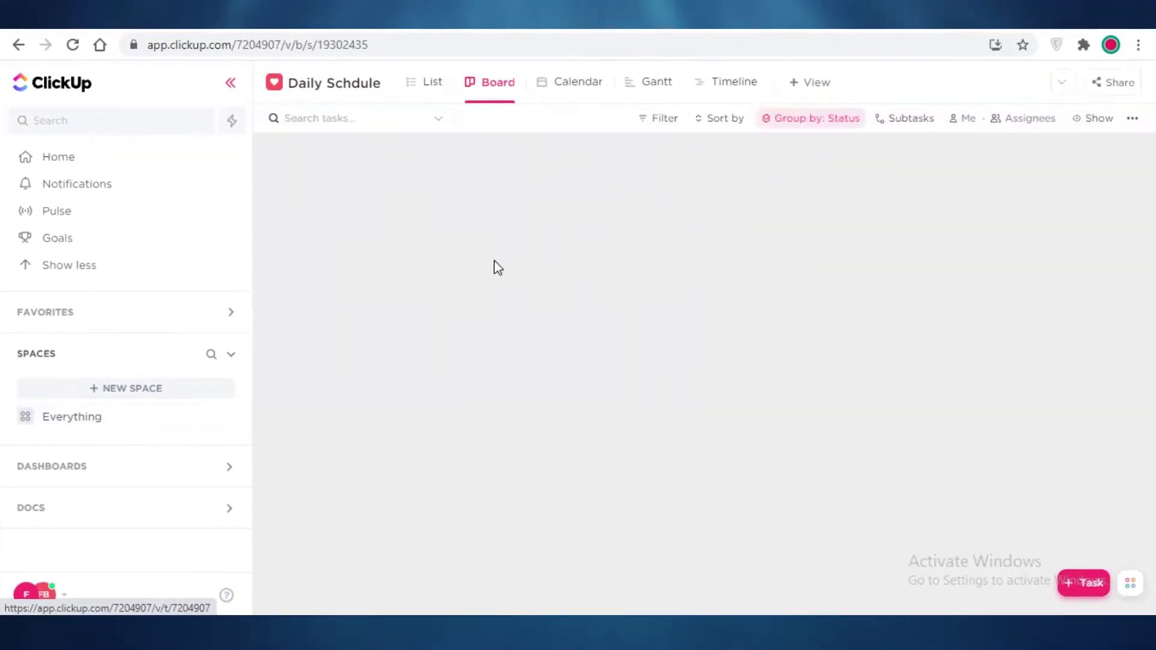
- Switch Daily Schdule between Board and List layouts, ending on the status-grouped List
click(429, 83)
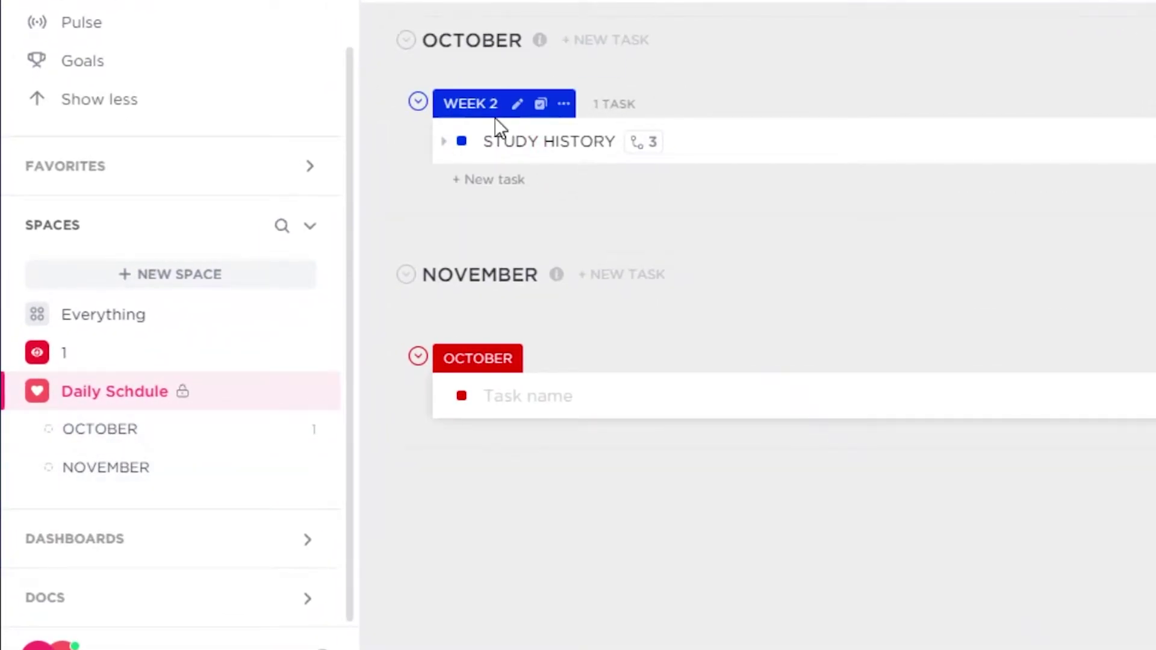
click(359, 33)
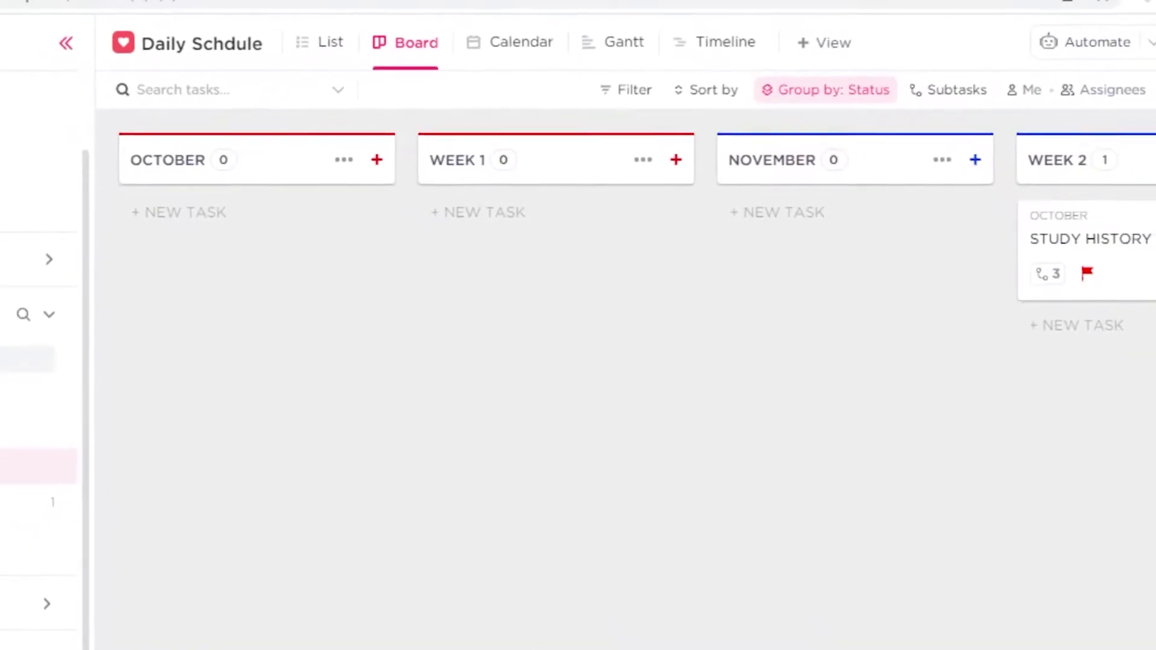
scroll(496, 201, right, 2)
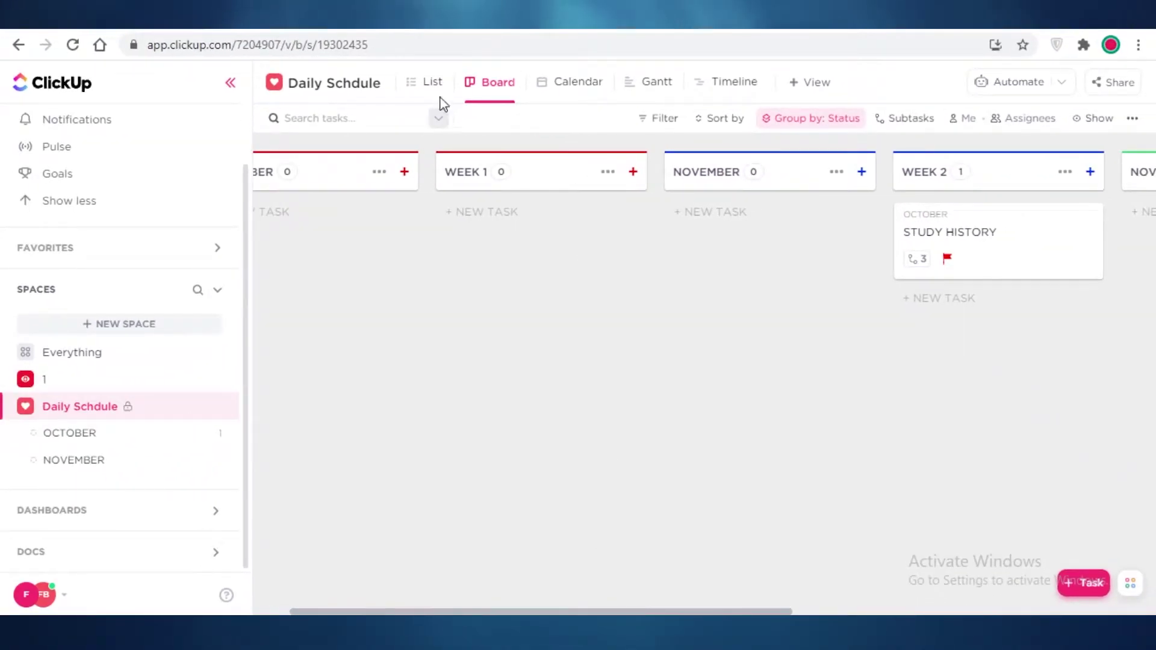
click(429, 83)
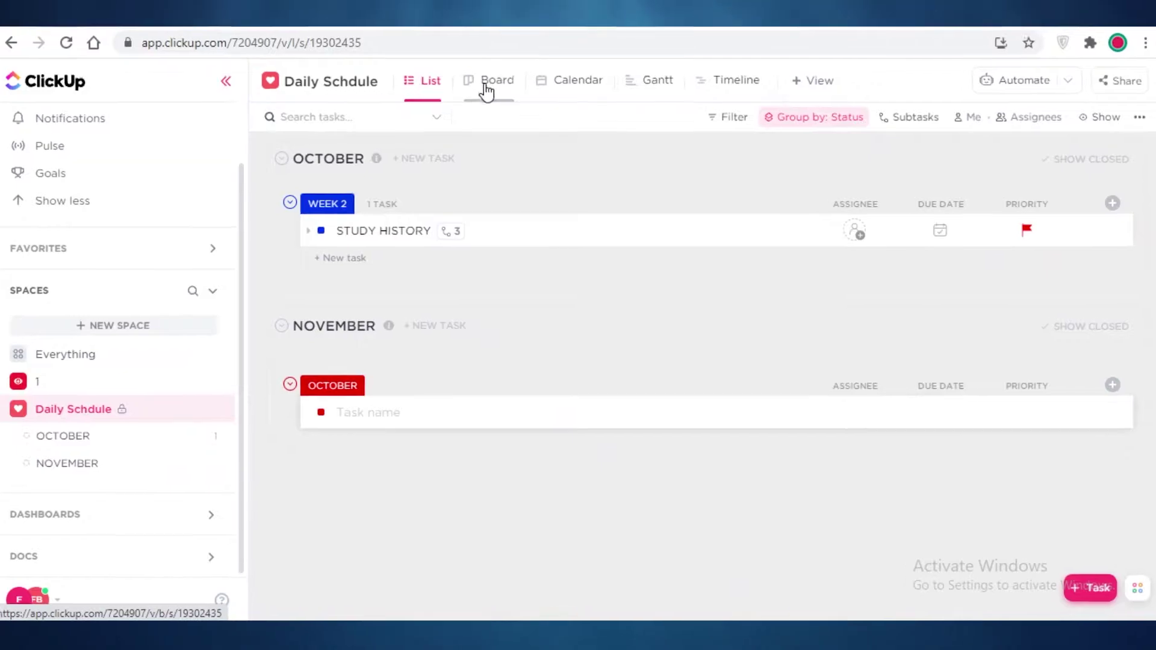
- On the board, add READING and MATH HOMEWORK tasks under WEEK 1
click(487, 89)
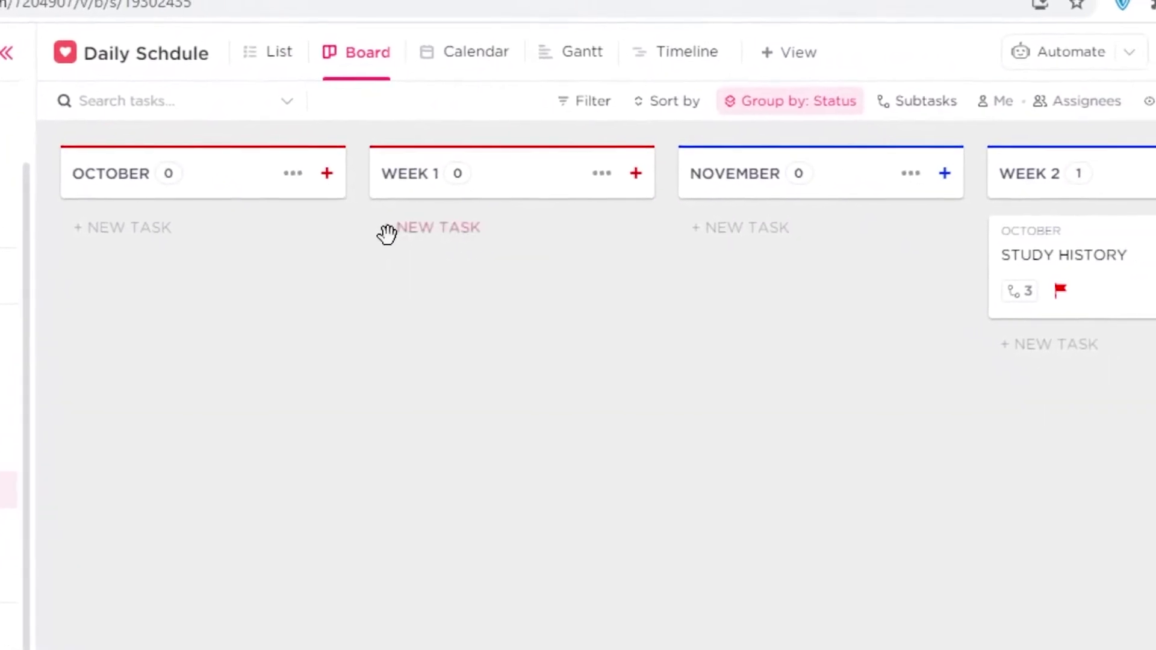
click(375, 247)
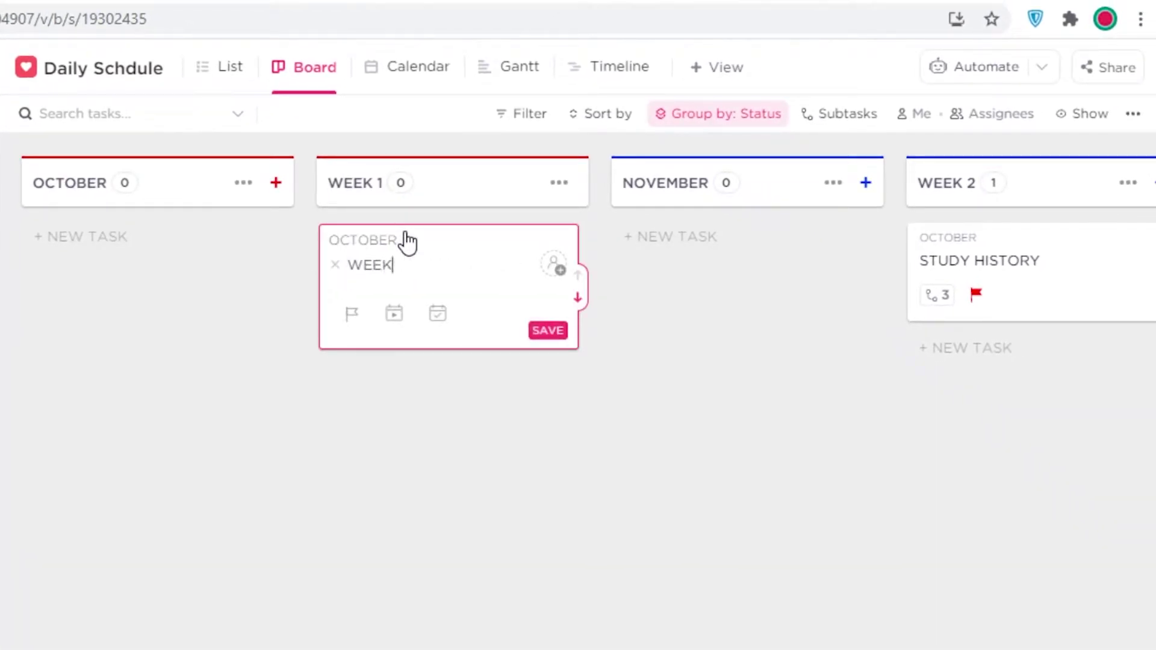
text(READING)
key(Return)
text(ATH HOME)
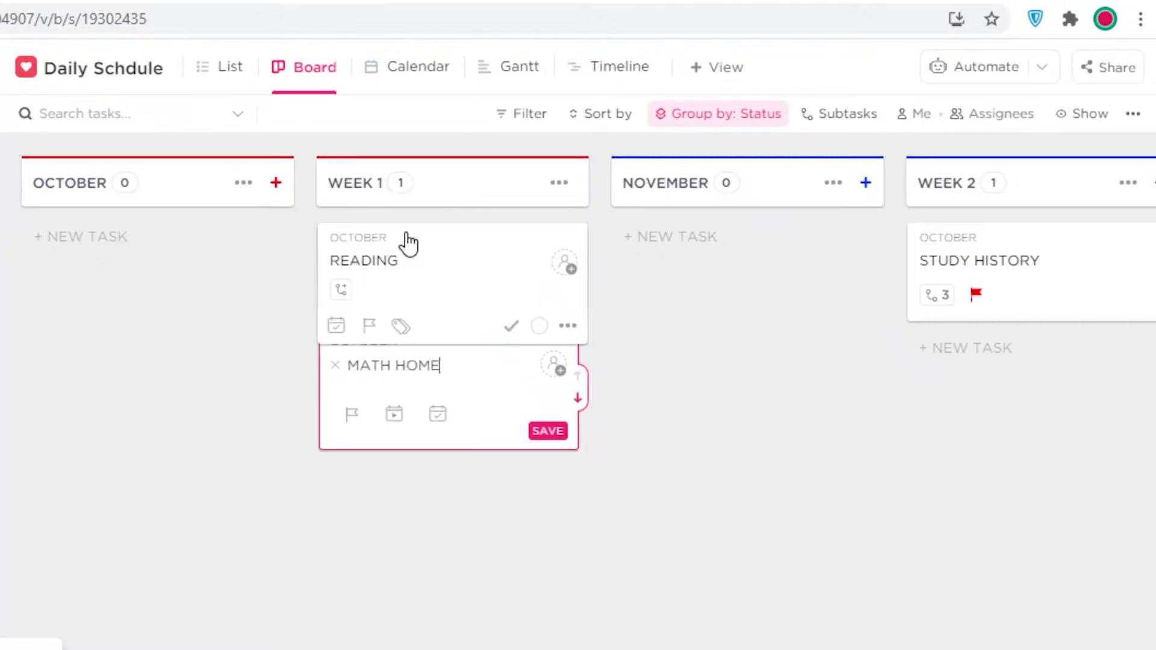
text(ATH HOMEWORK)
key(Return)
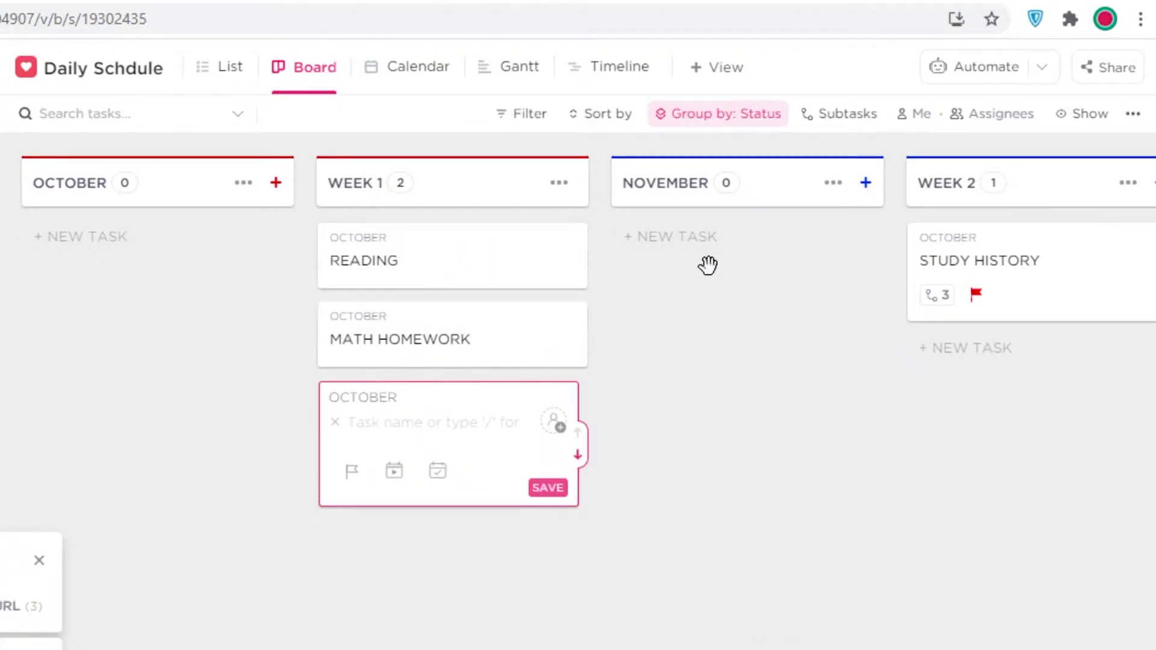
- Add HISTORY ASSIGNMENT and GEOGRAPHY PROJECT tasks under the NOVEMBER column
click(692, 238)
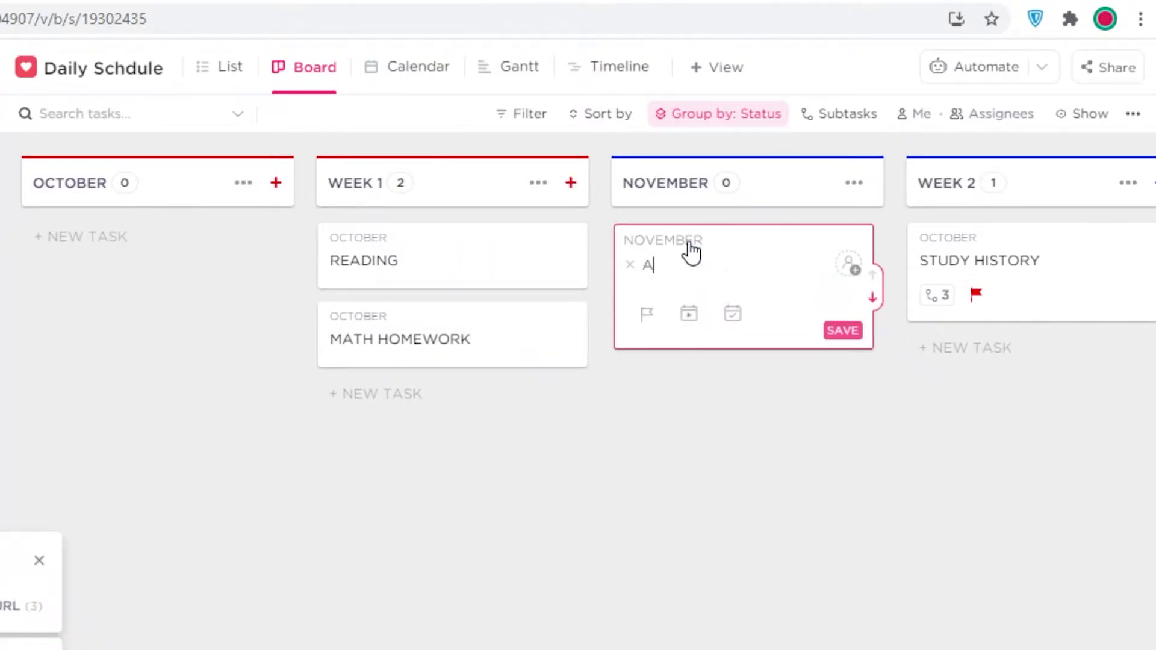
text(HIS)
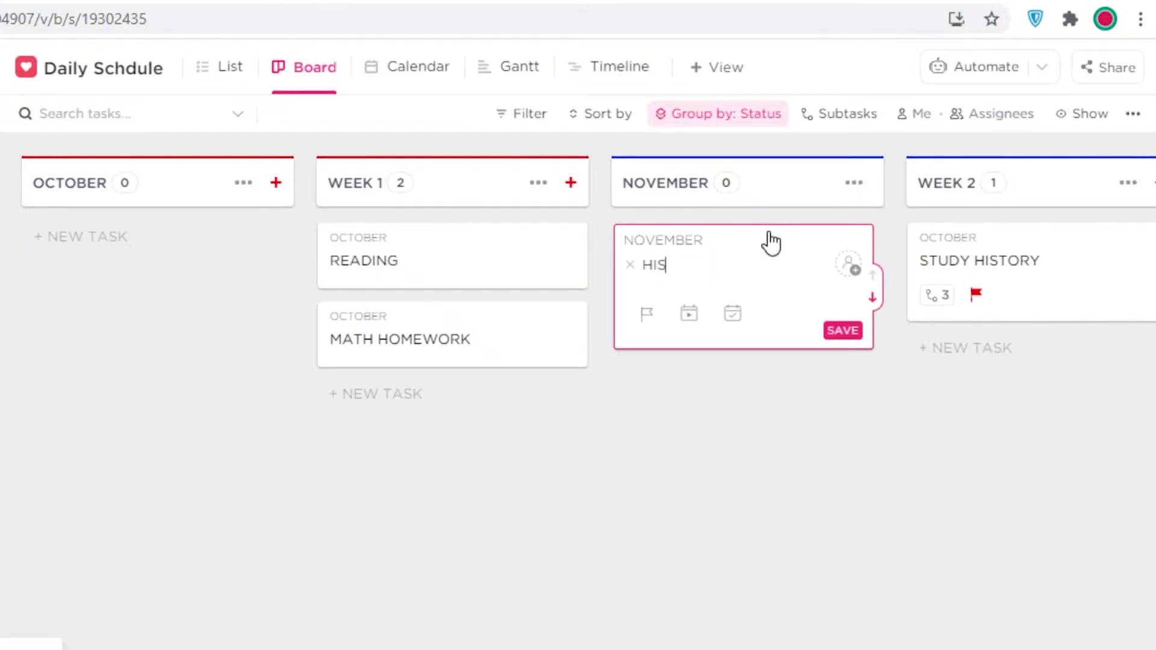
text(TORY ASSIGNMENT)
key(Return)
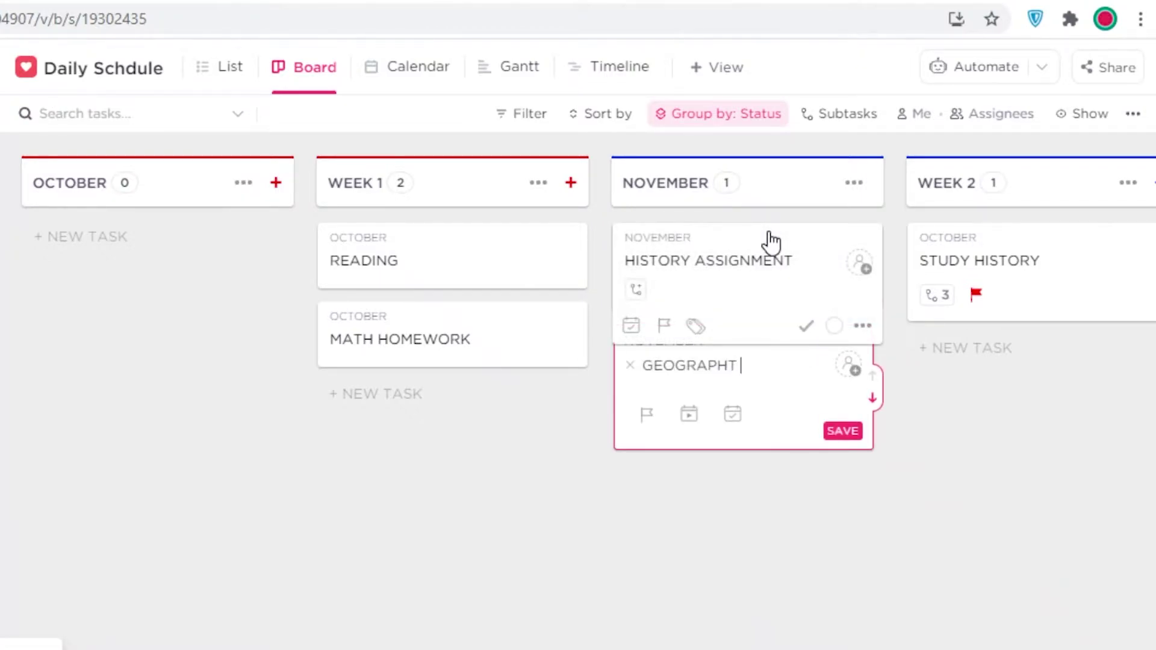
text(GEOGRAPHY PROJECT)
key(Return)
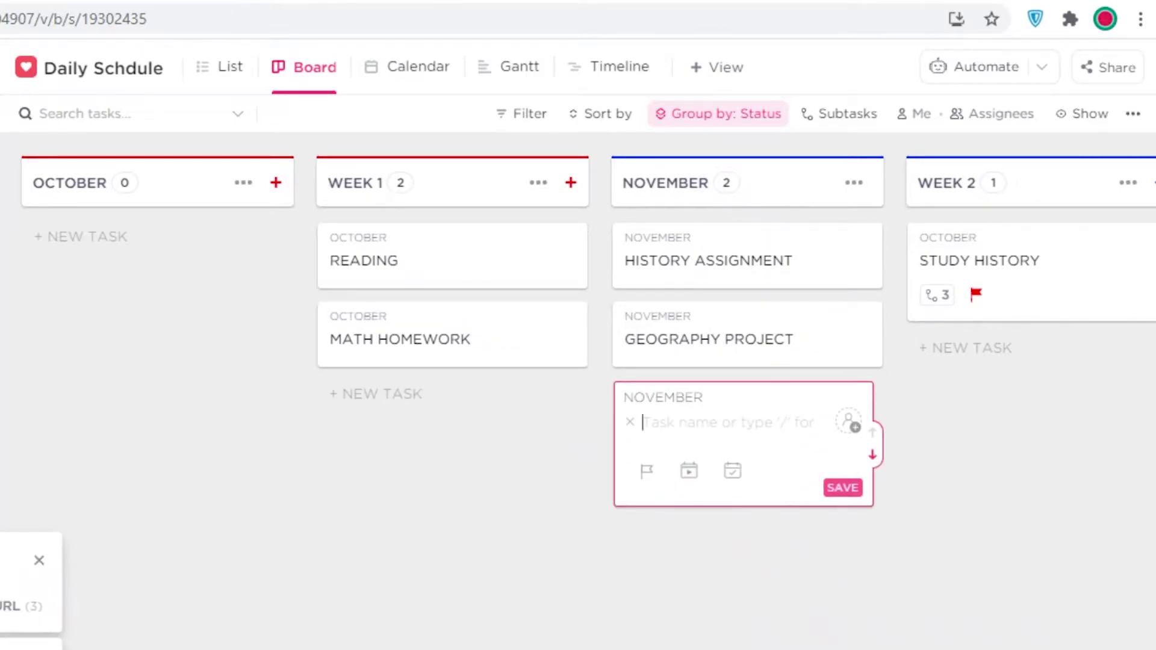
scroll(754, 212, right, 5)
scroll(645, 245, right, 3)
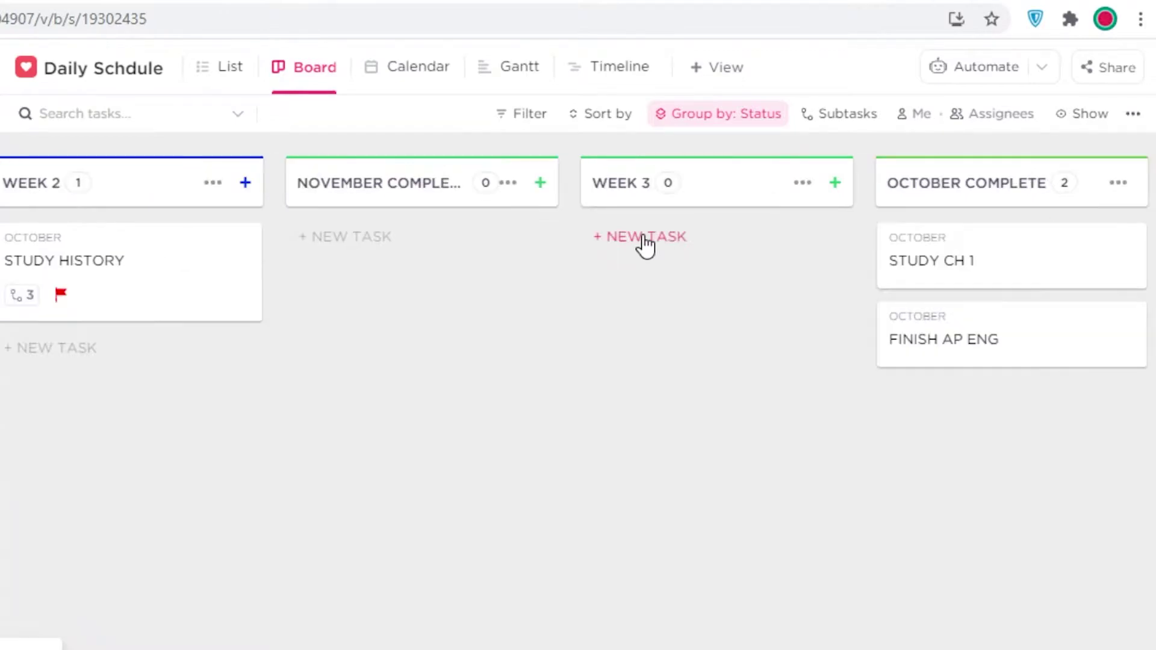
click(645, 238)
scroll(664, 261, left, 8)
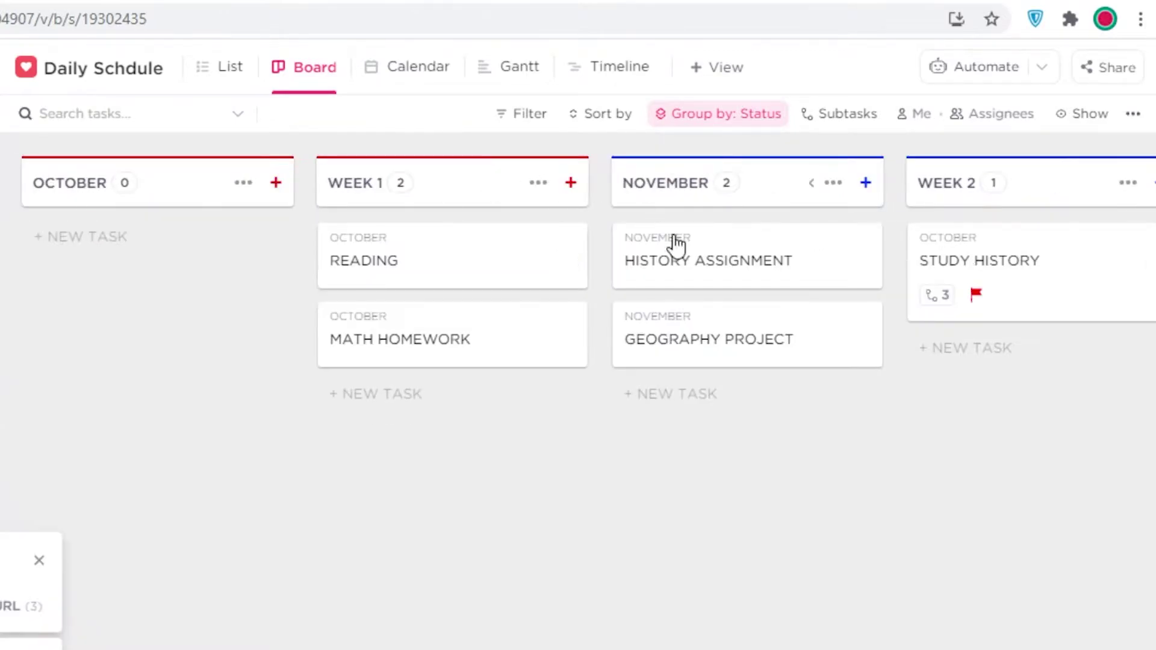
click(228, 72)
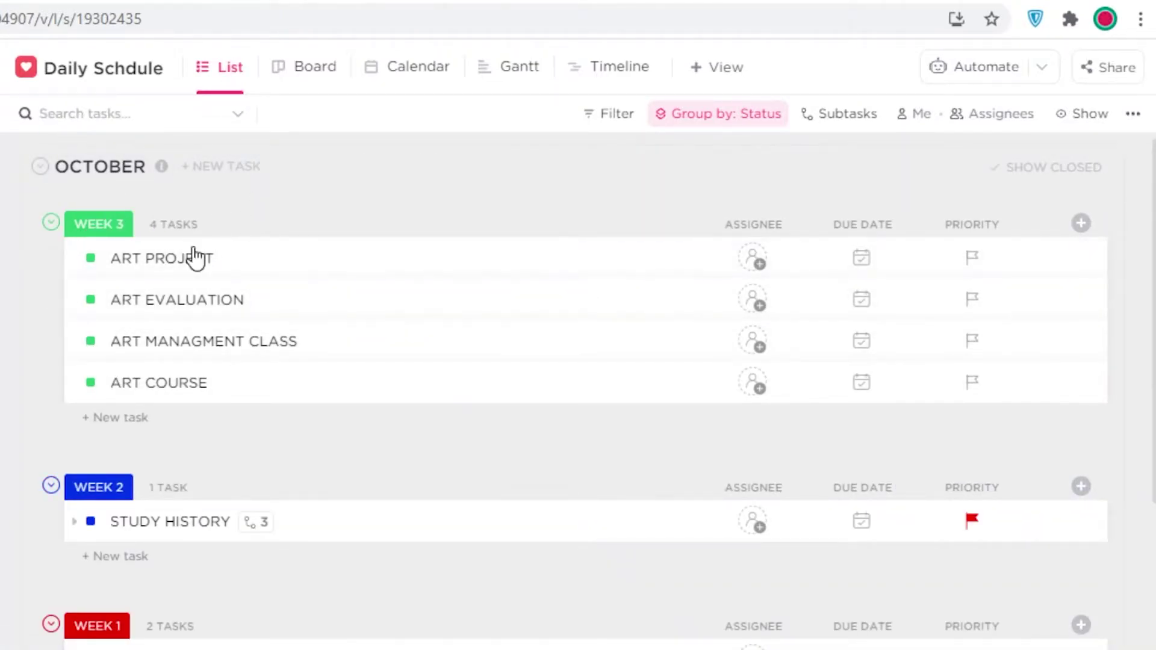
scroll(109, 422, down, 2)
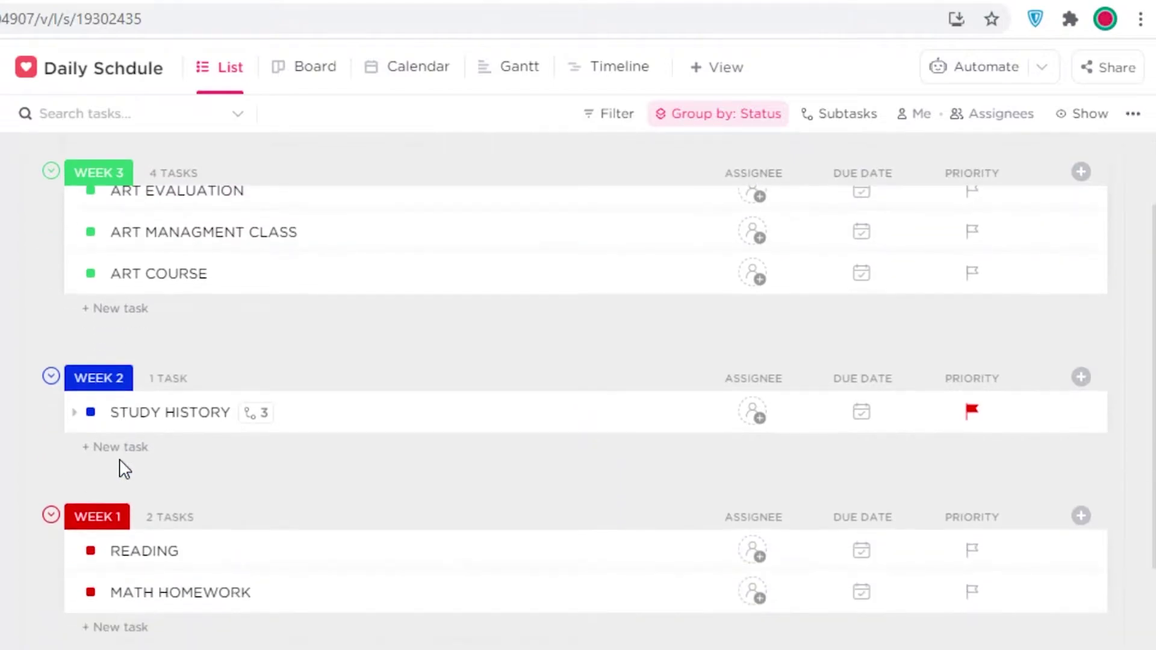
scroll(165, 549, down, 5)
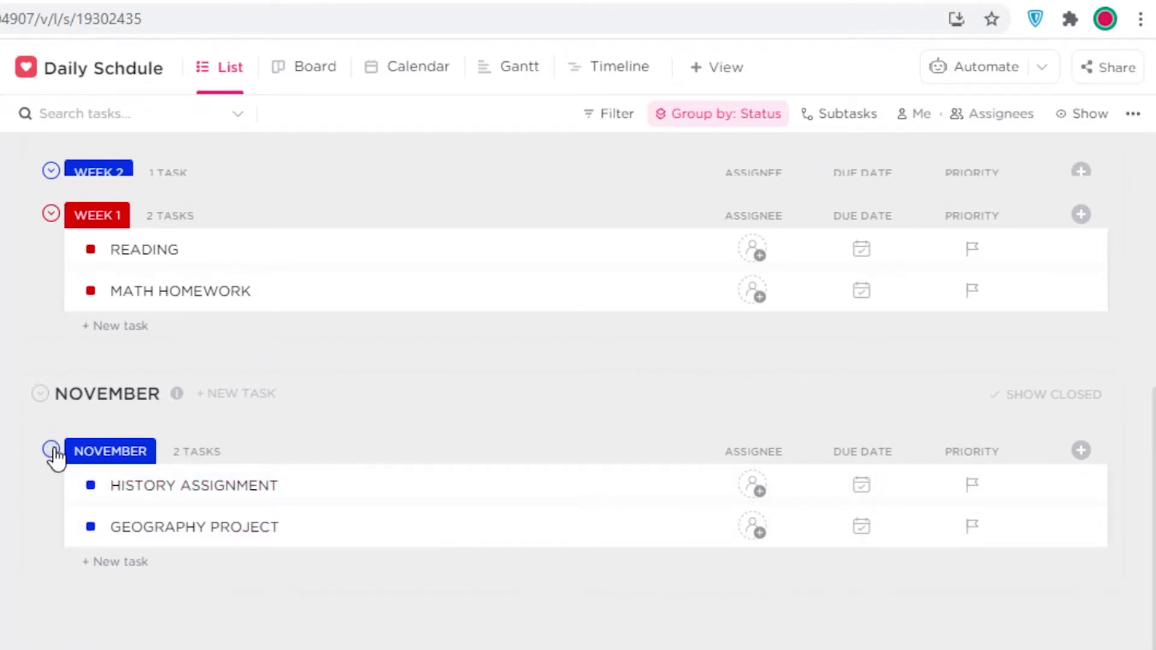
scroll(199, 194, up, 6)
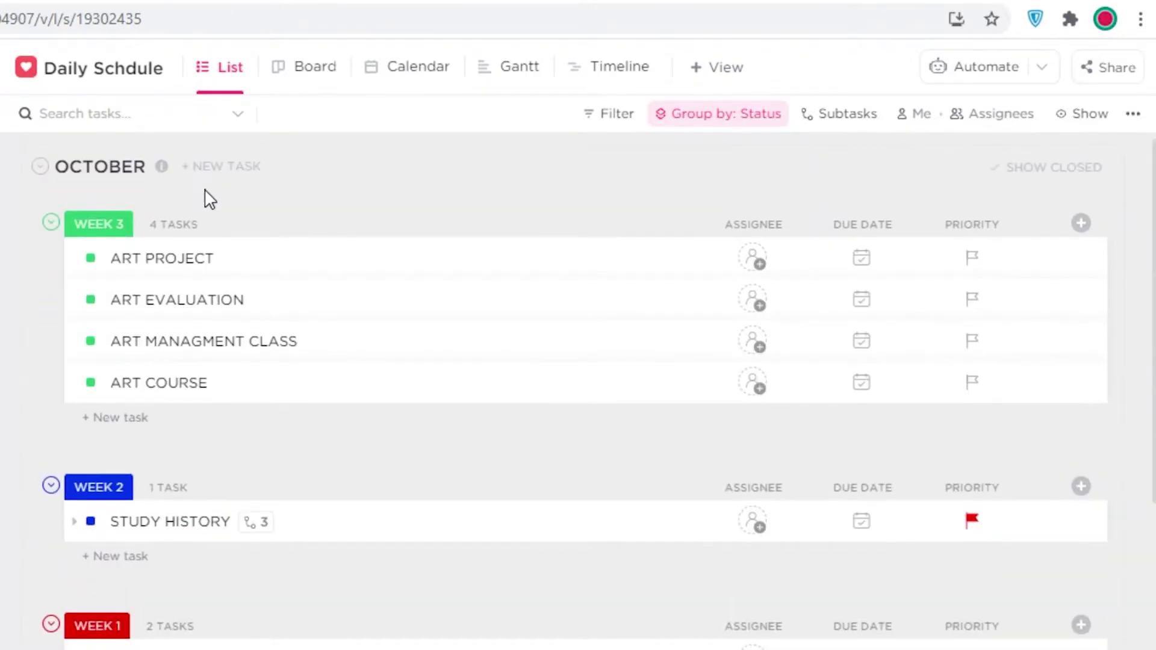
click(511, 265)
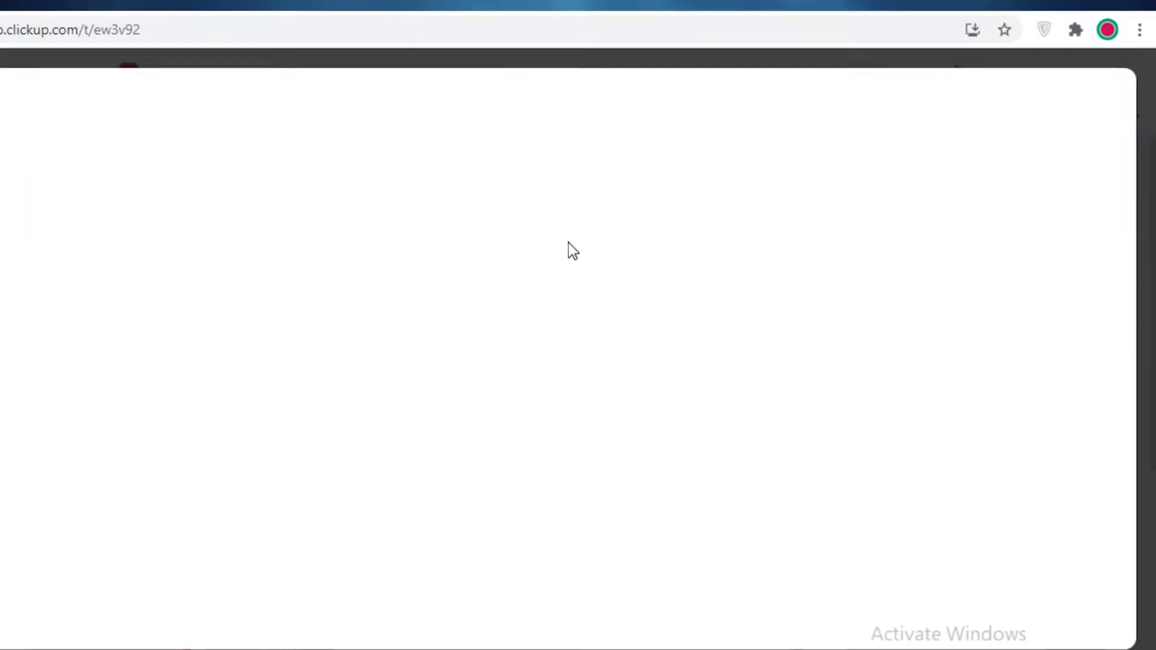
click(1114, 95)
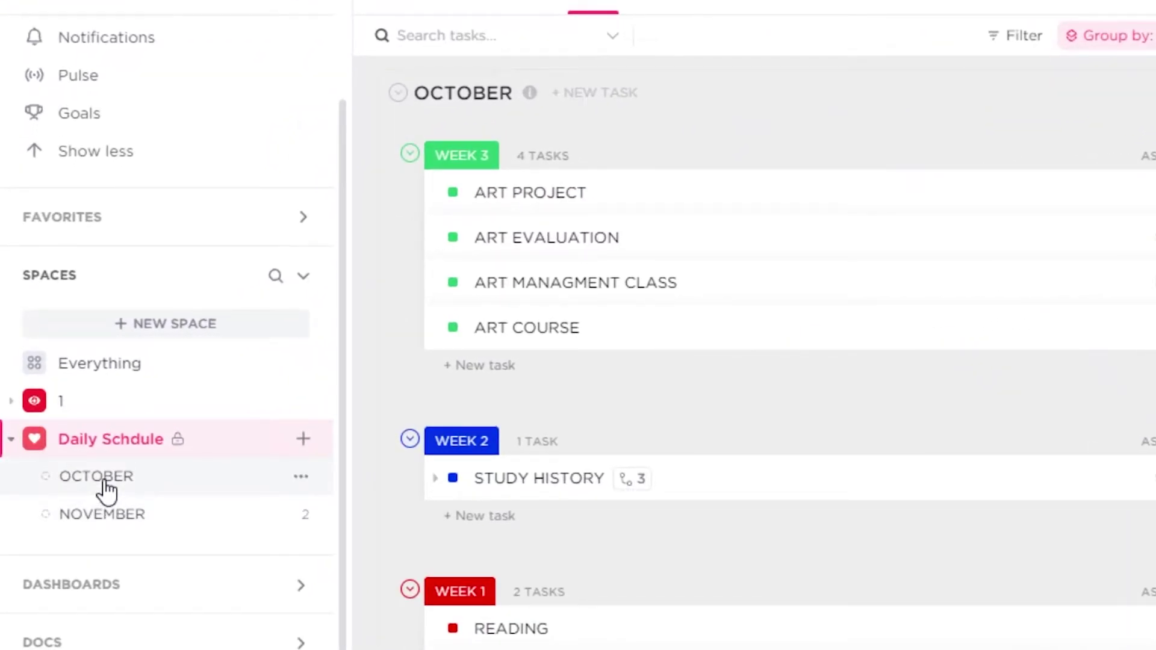
- Load the OCTOBER list's board showing the WEEK 1–3 and OCTOBER COMPLETE columns
click(106, 489)
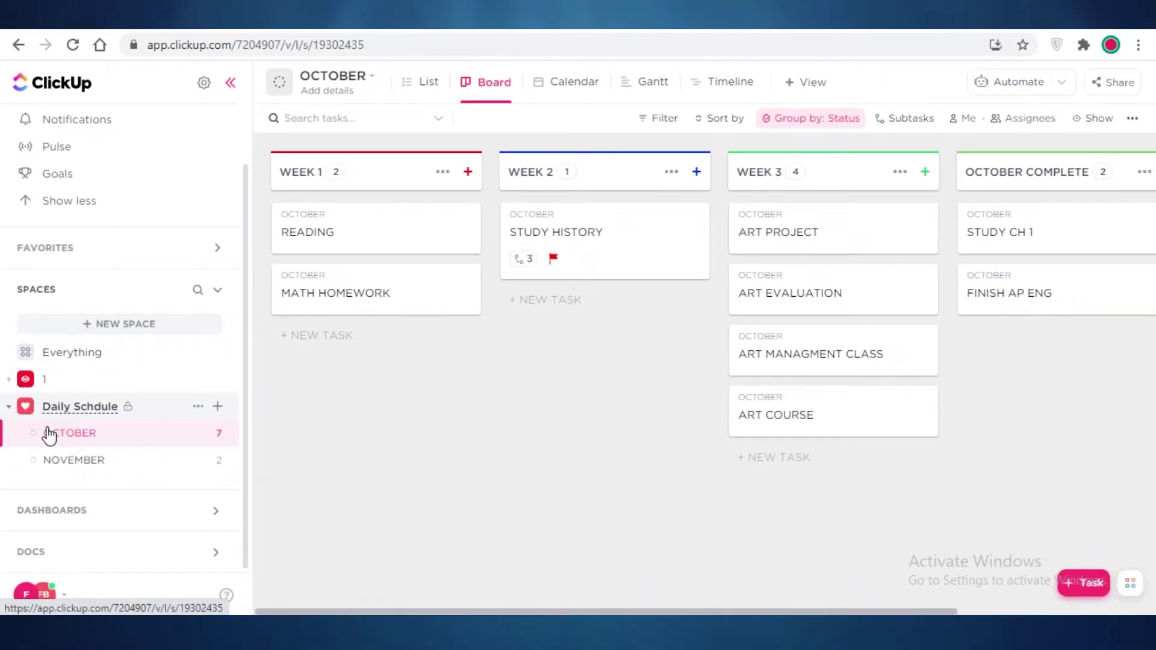
click(46, 412)
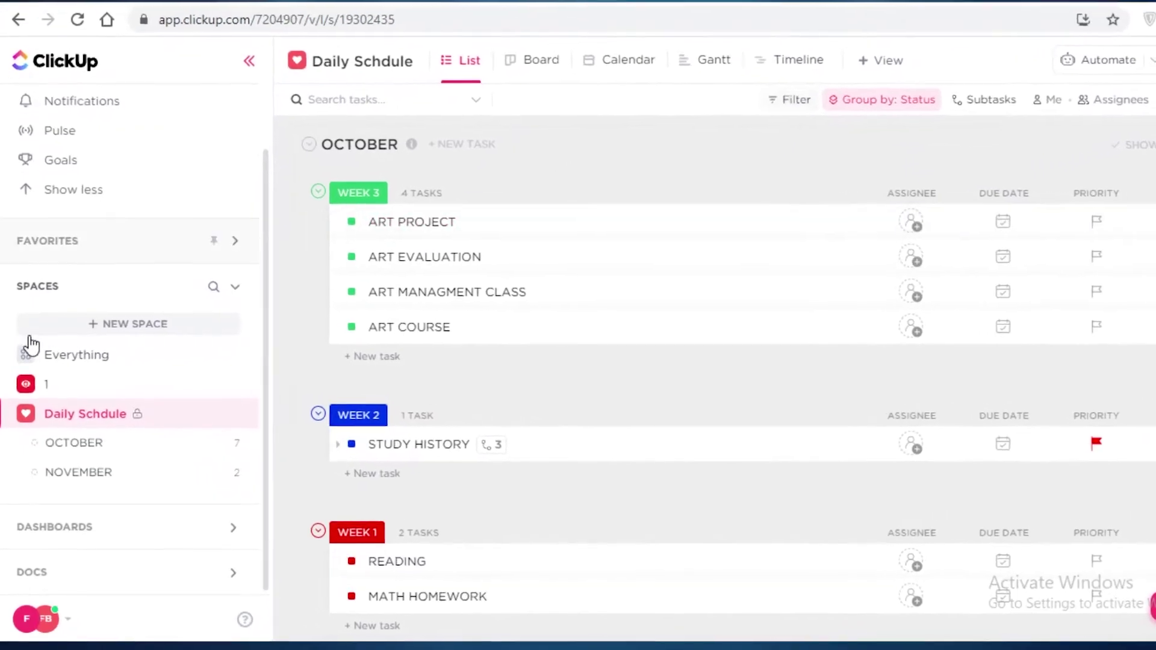
click(57, 476)
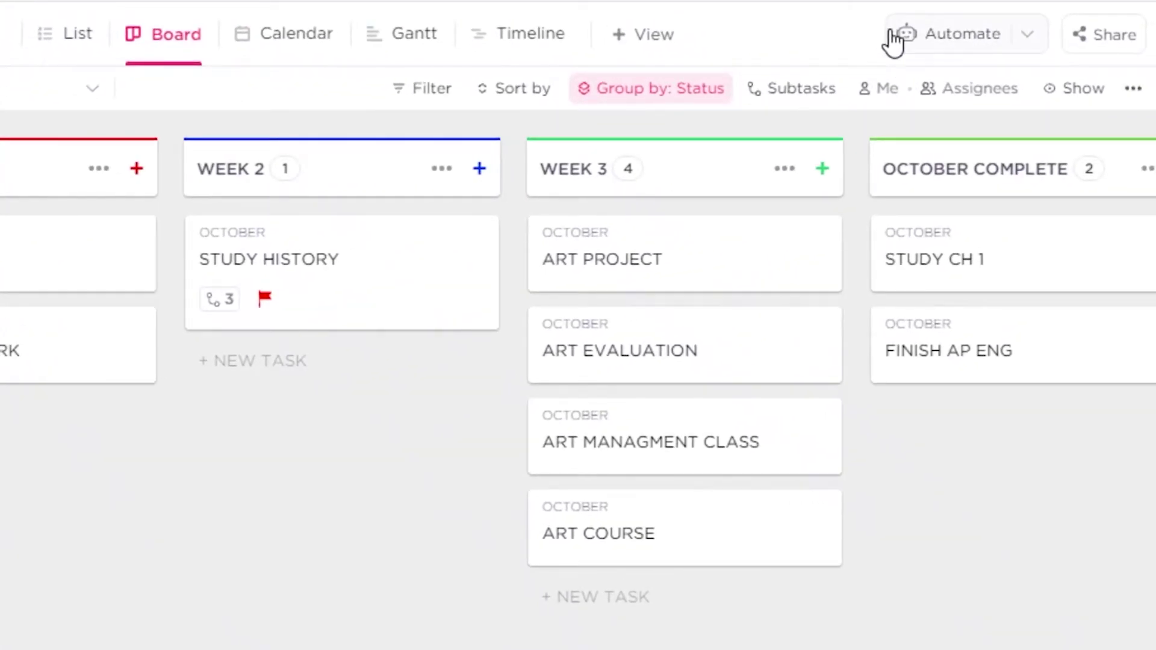
- Start a new list automation and browse the Move, Statuses and Creation template categories
click(901, 42)
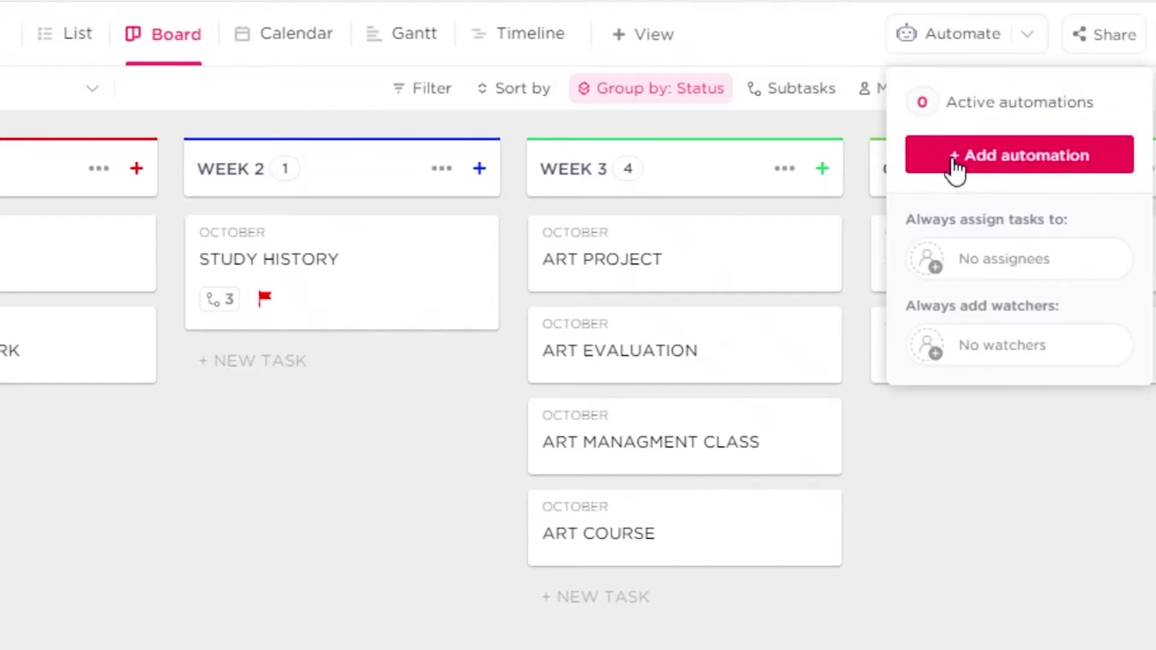
click(957, 160)
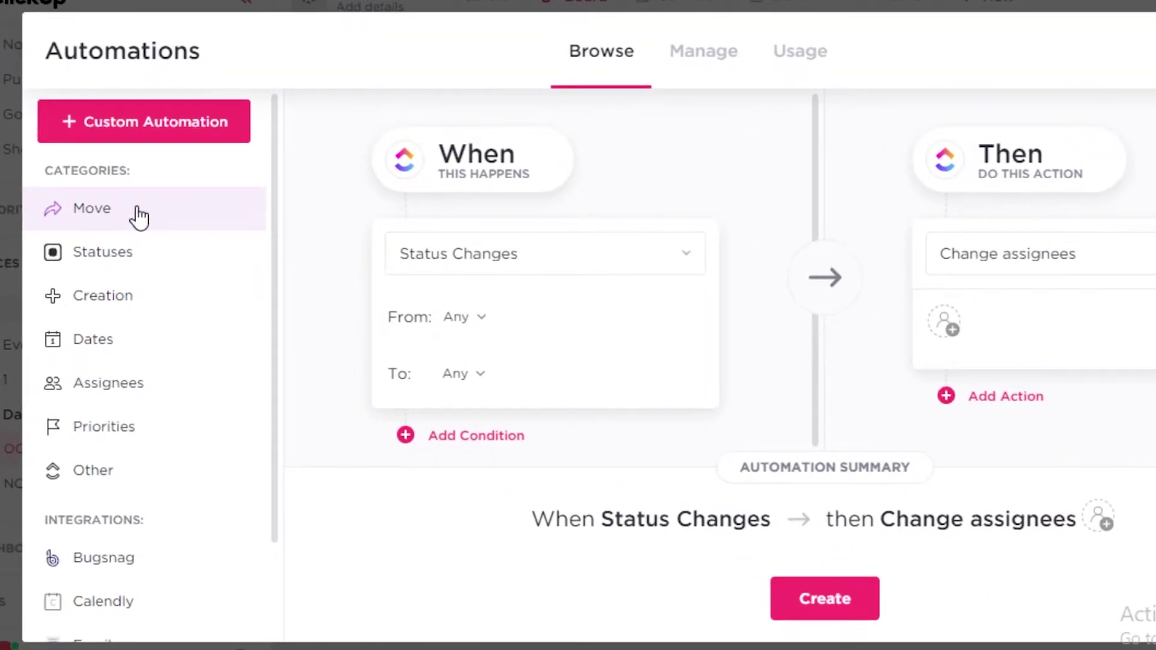
click(141, 248)
click(109, 128)
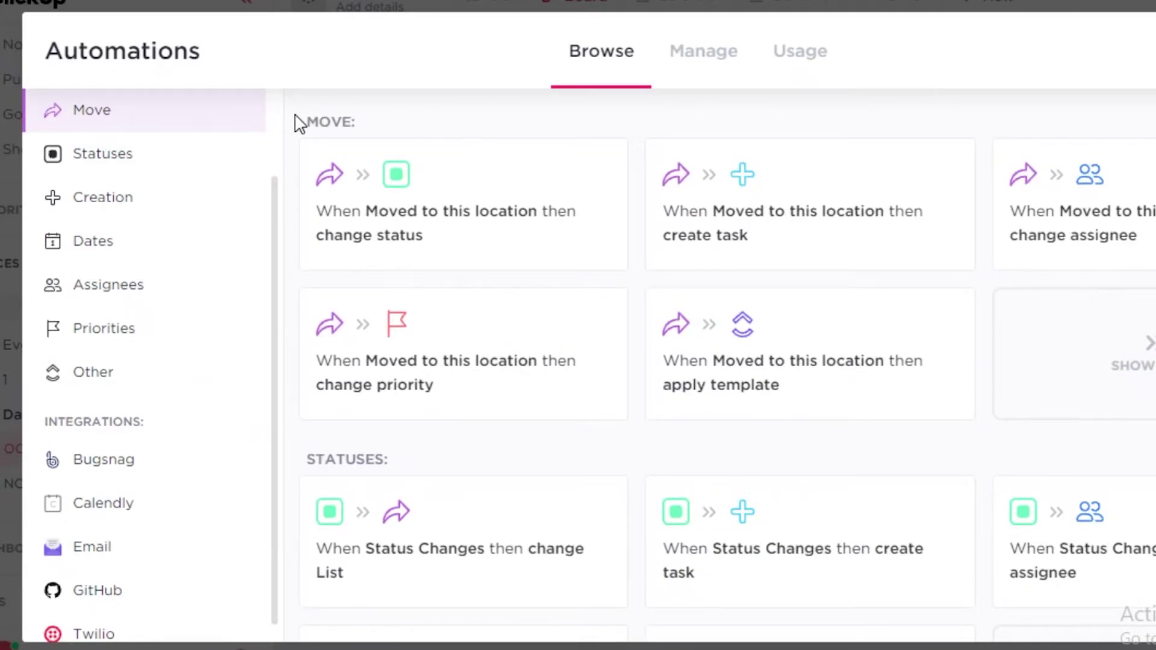
click(144, 172)
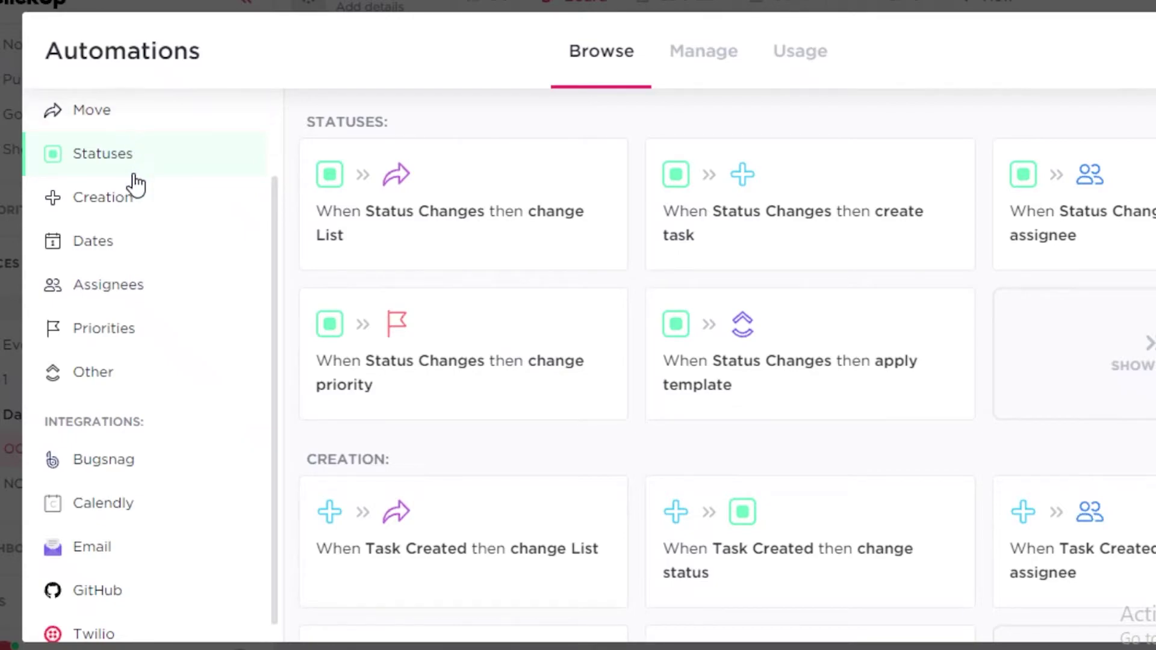
click(115, 202)
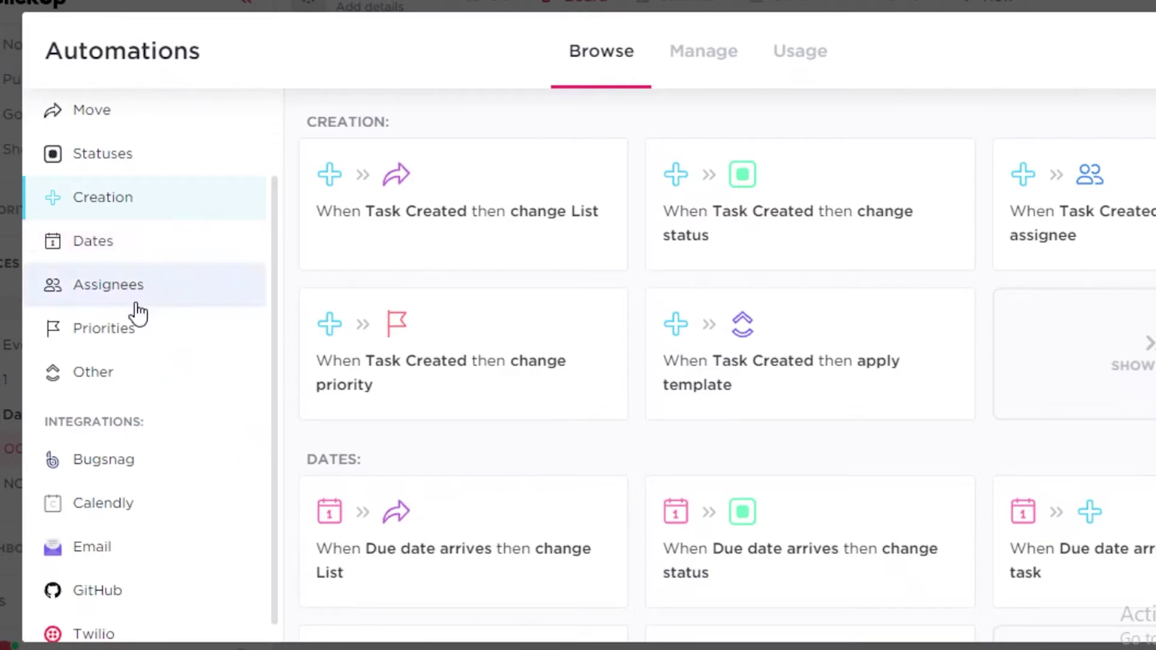
- Show the Dates templates, such as 'When Due date arrives then change List'
click(120, 255)
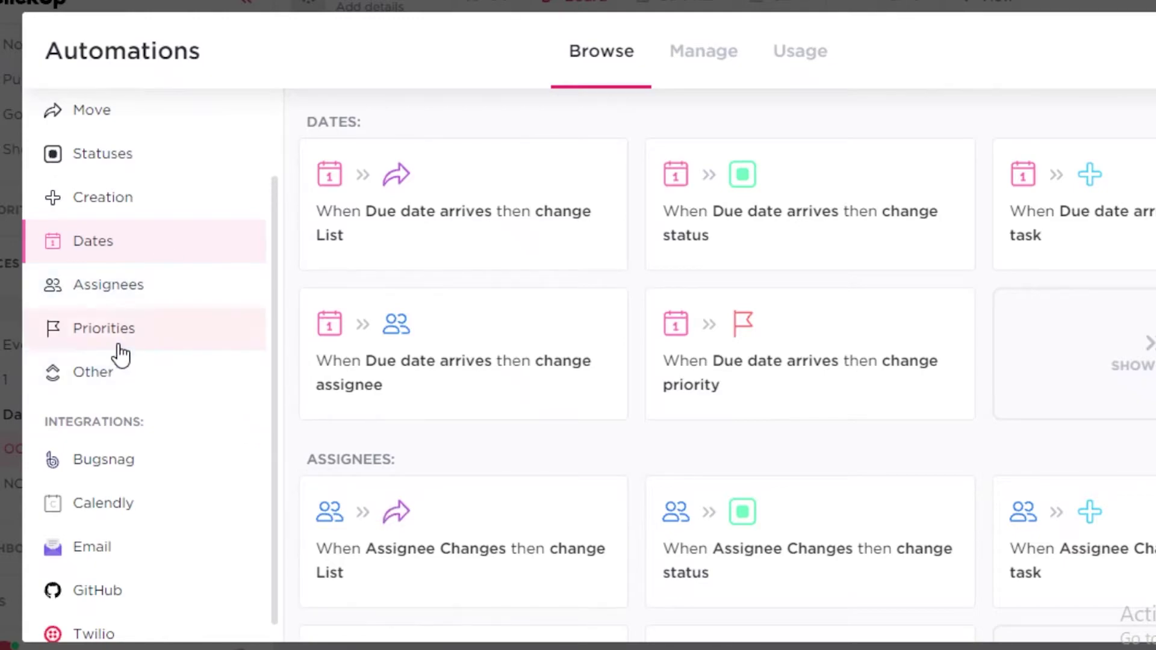
scroll(134, 283, up, 2)
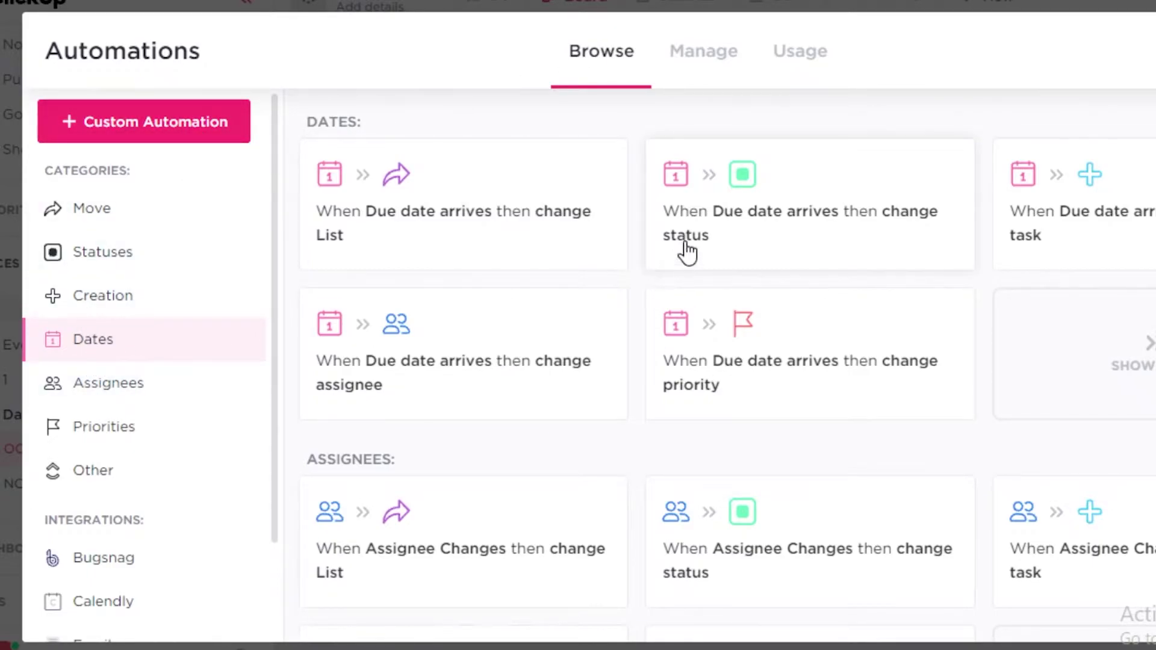
scroll(570, 256, down, 2)
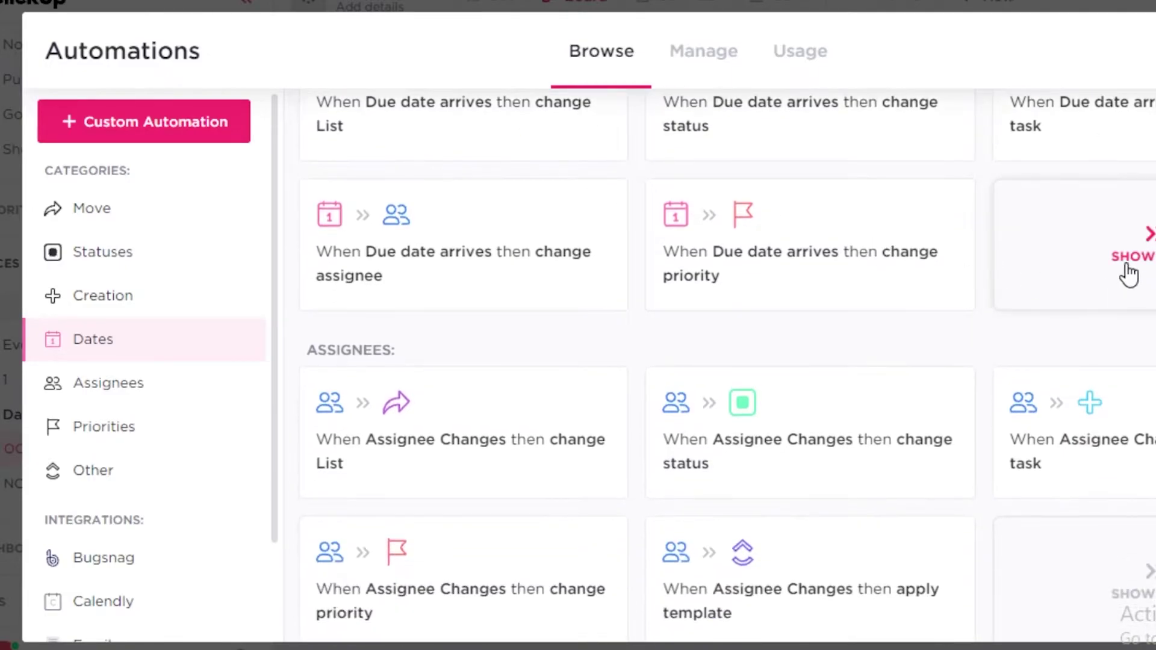
scroll(1129, 268, up, 4)
scroll(730, 366, up, 2)
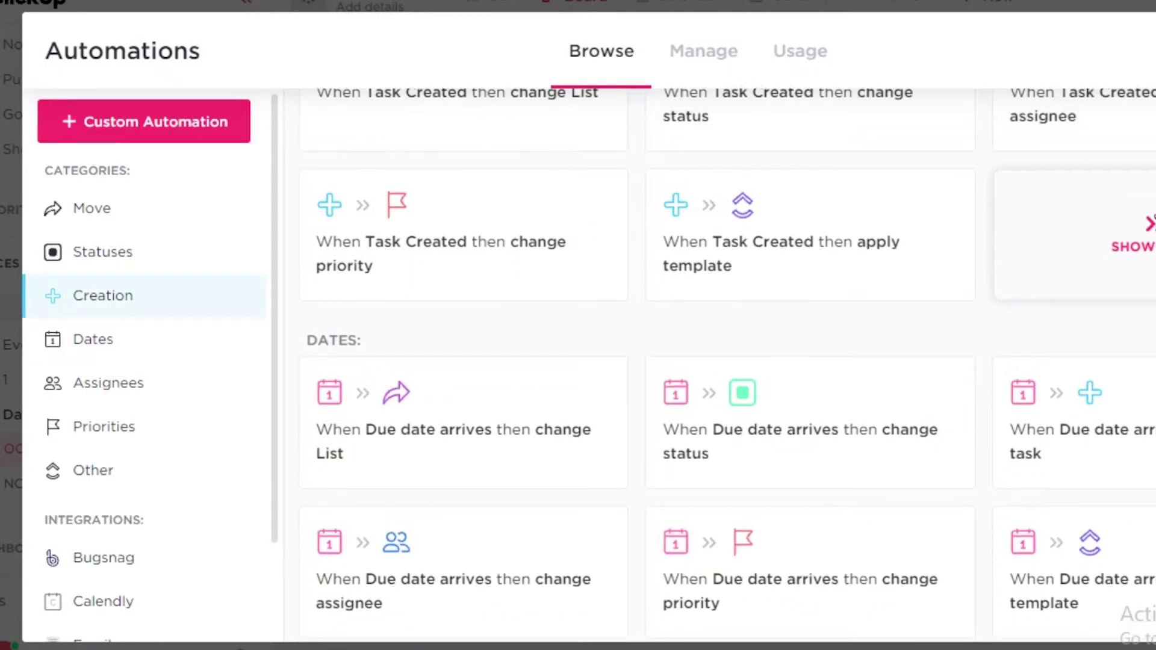
click(204, 352)
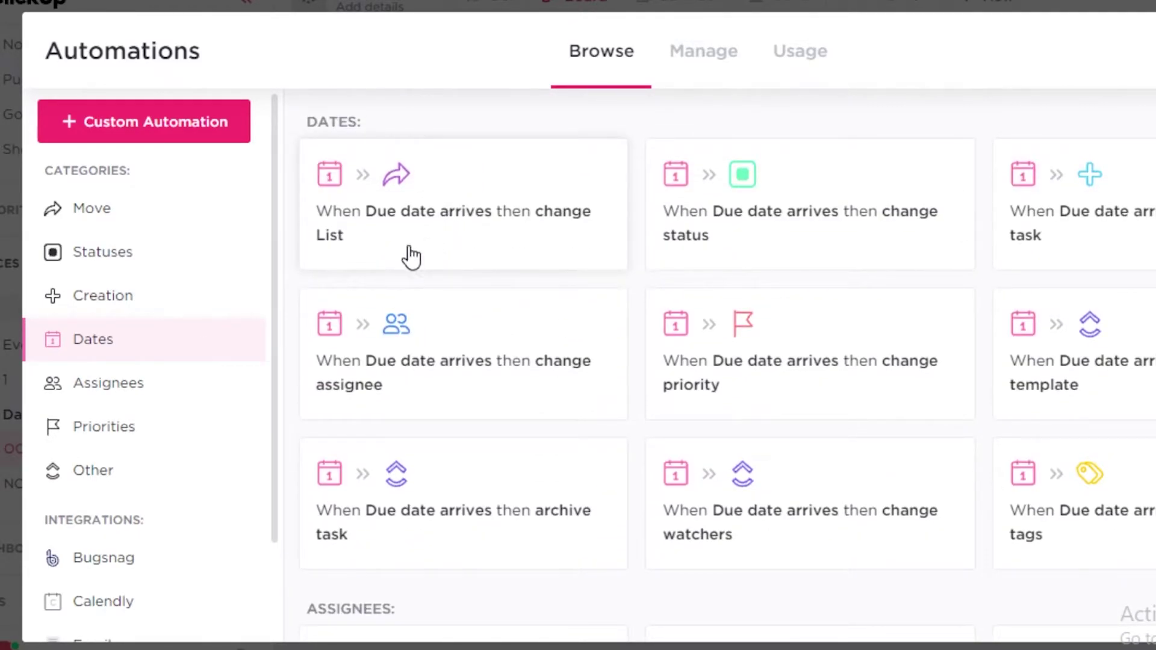
- Create 'When Due date arrives then Change status to OCTOBER COMPLETE' from the due-date template
click(470, 225)
click(363, 262)
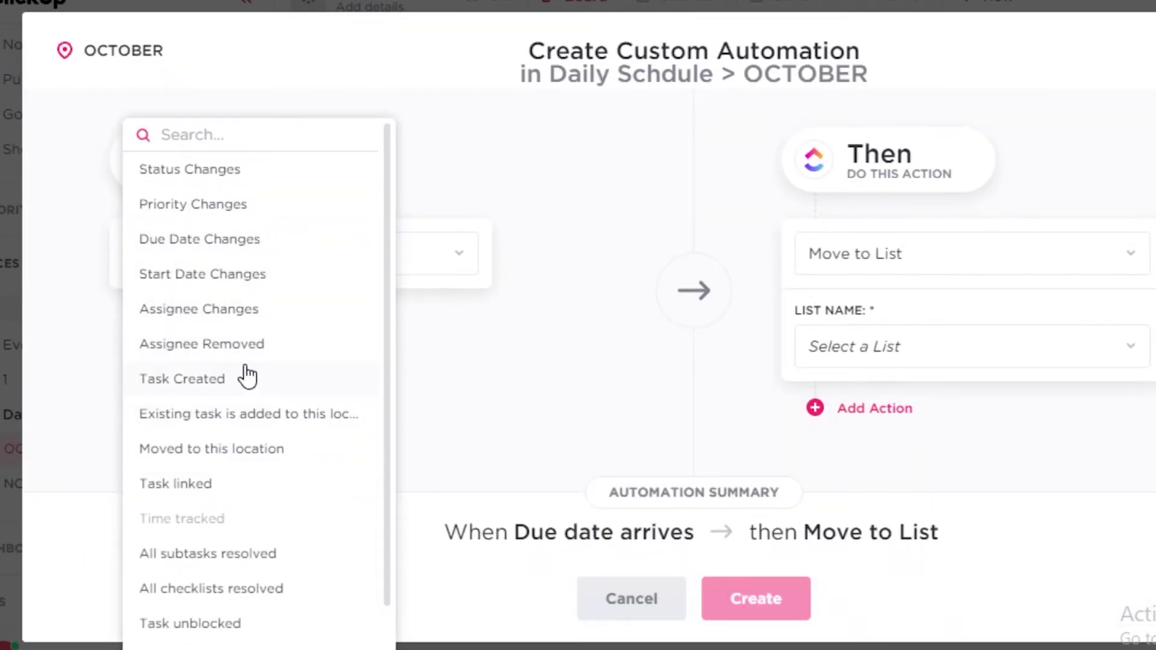
key(Escape)
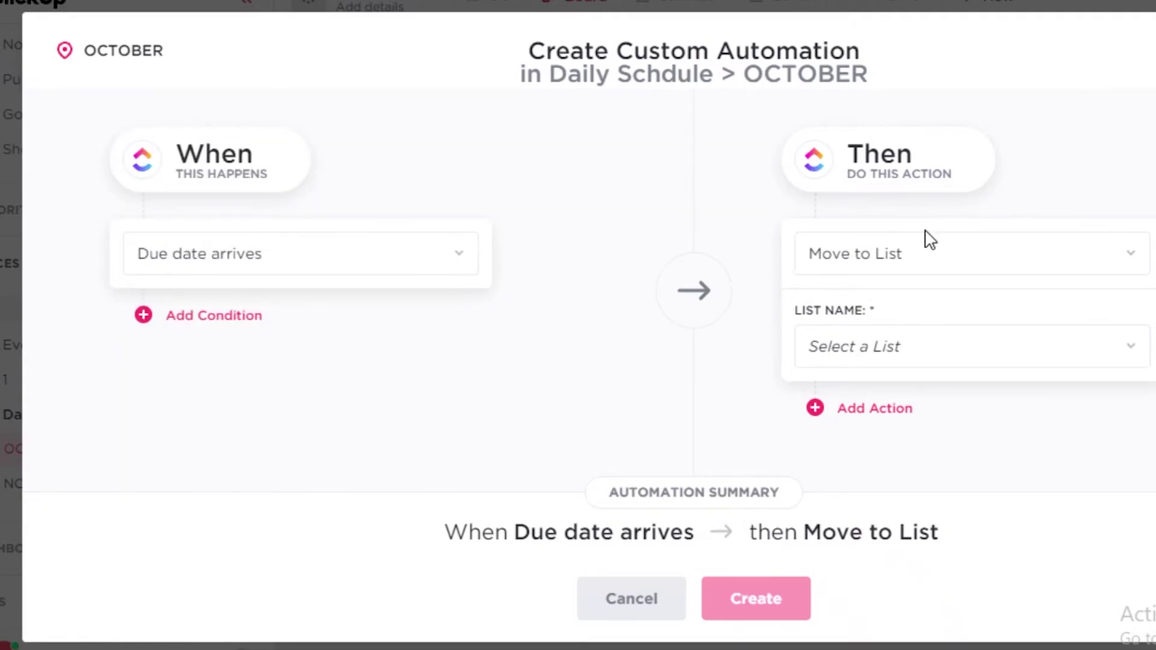
click(920, 260)
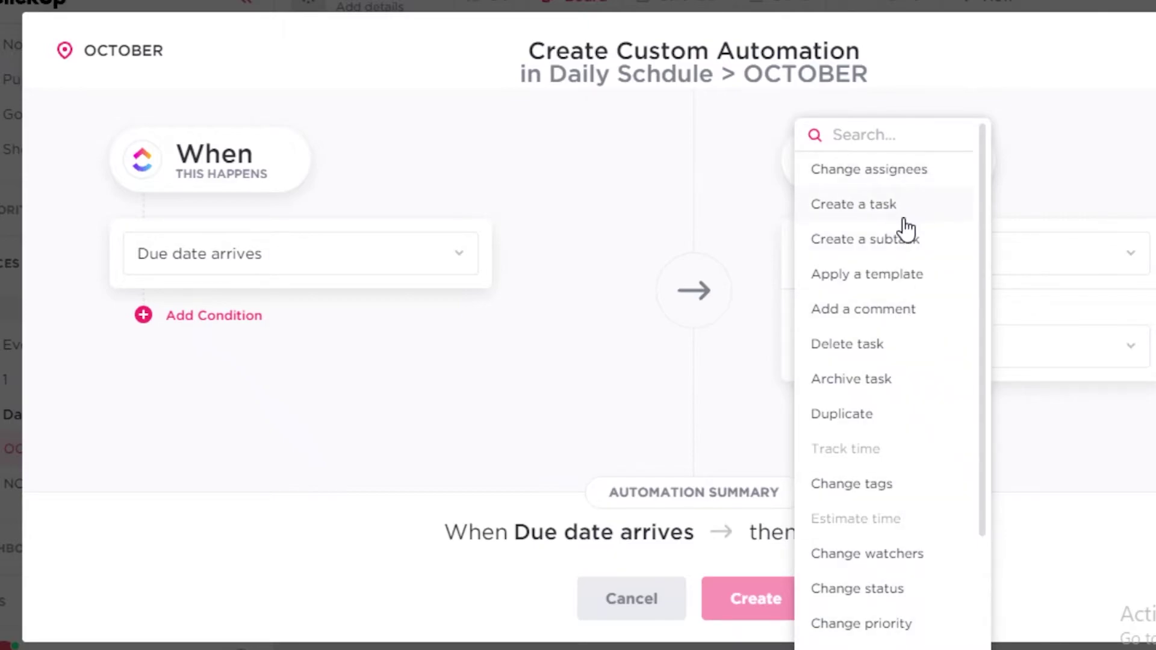
click(907, 595)
click(958, 357)
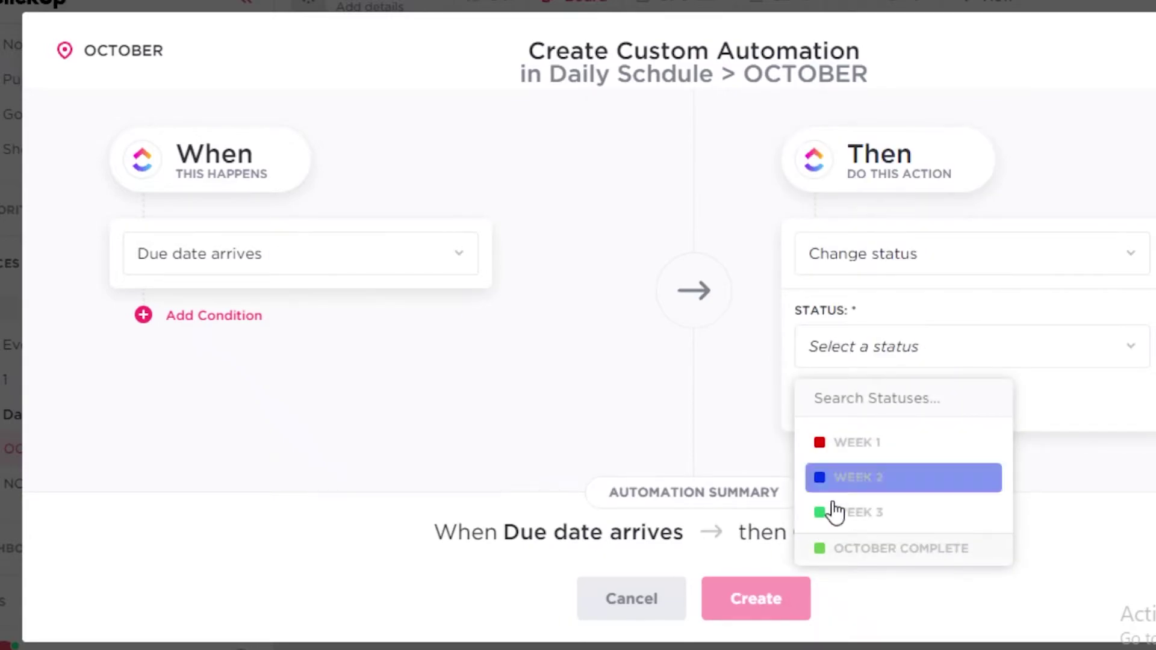
click(834, 551)
click(757, 600)
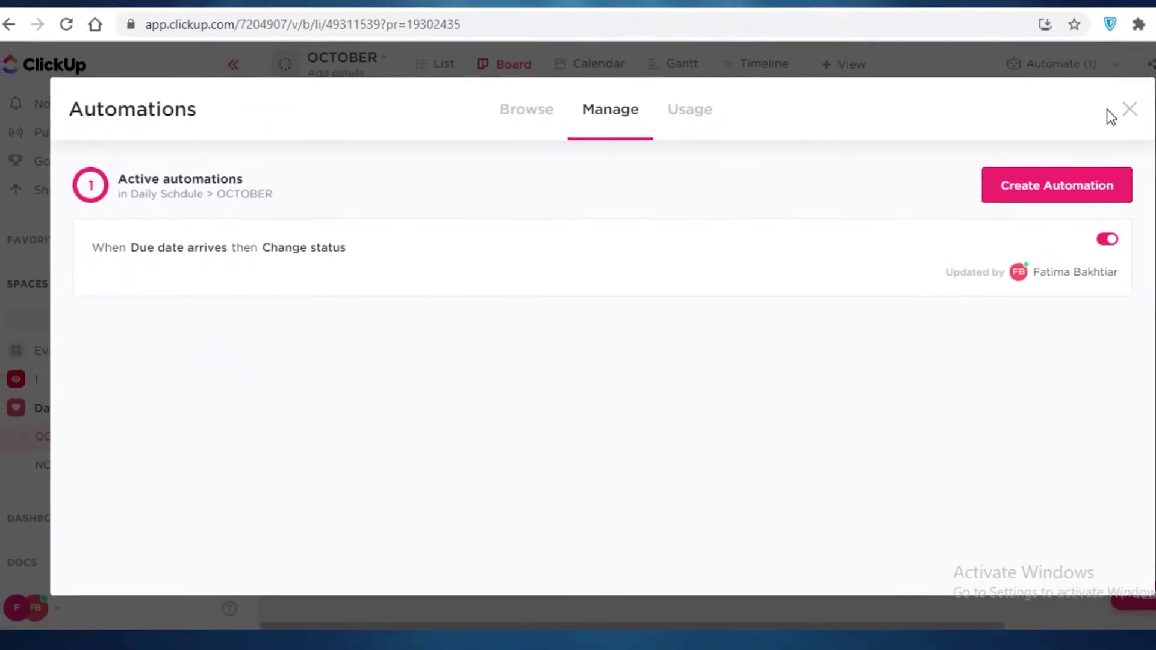
- Set ART PROJECT's due date to Today, moving it into OCTOBER COMPLETE
click(1130, 109)
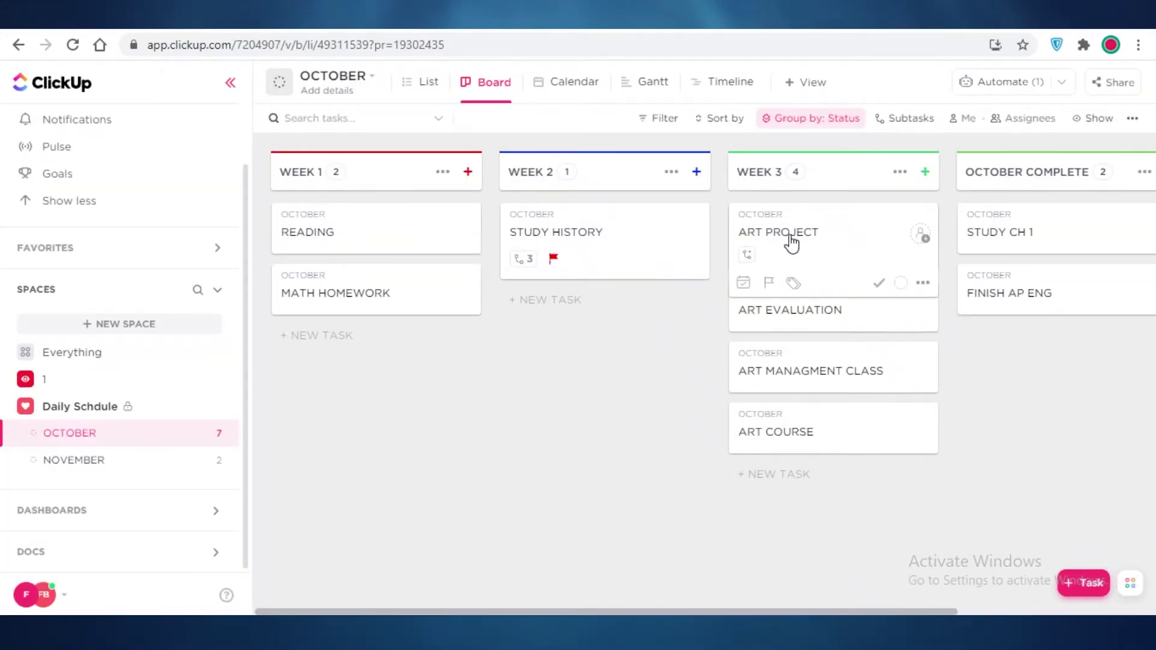
scroll(603, 464, right, 3)
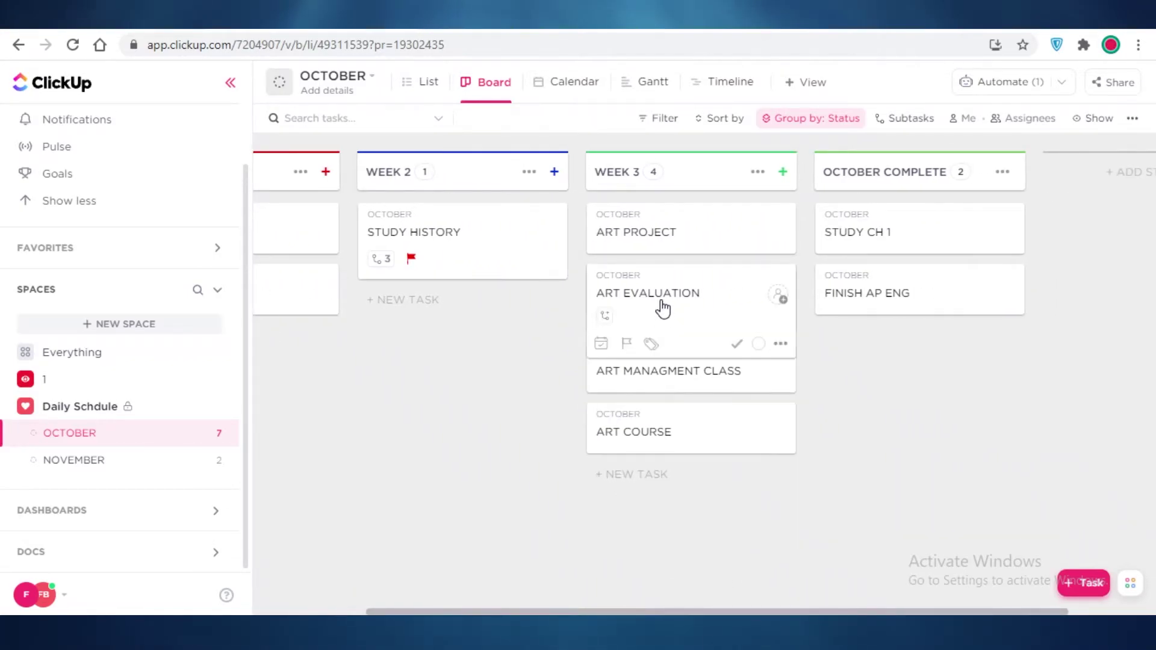
click(683, 243)
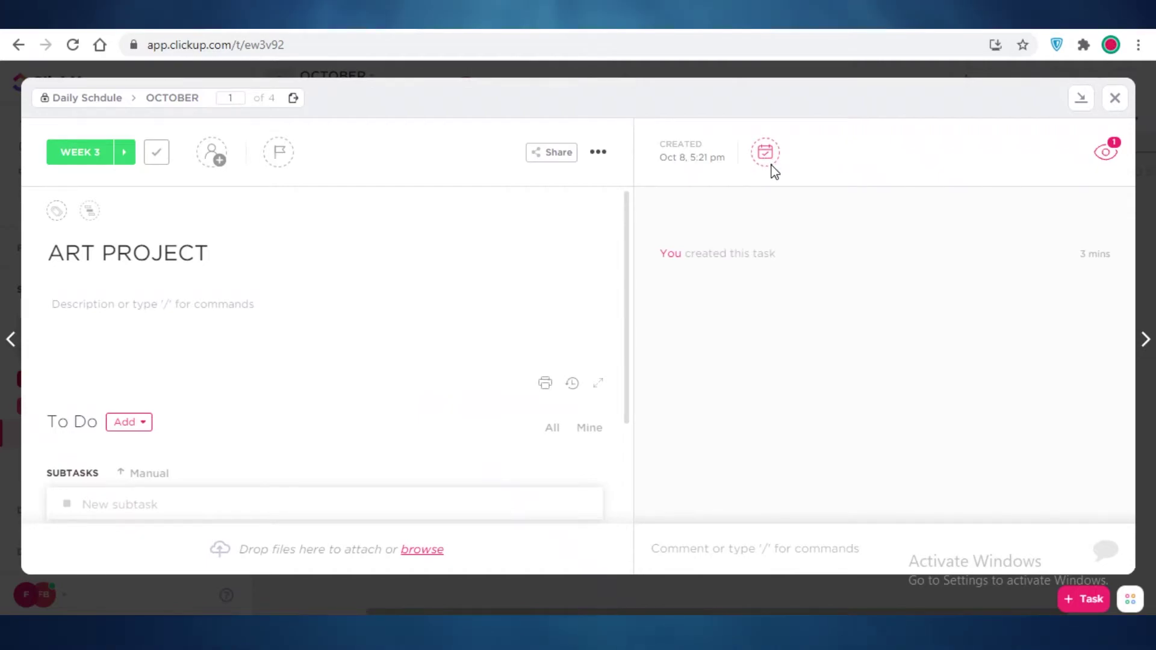
click(766, 153)
click(1021, 308)
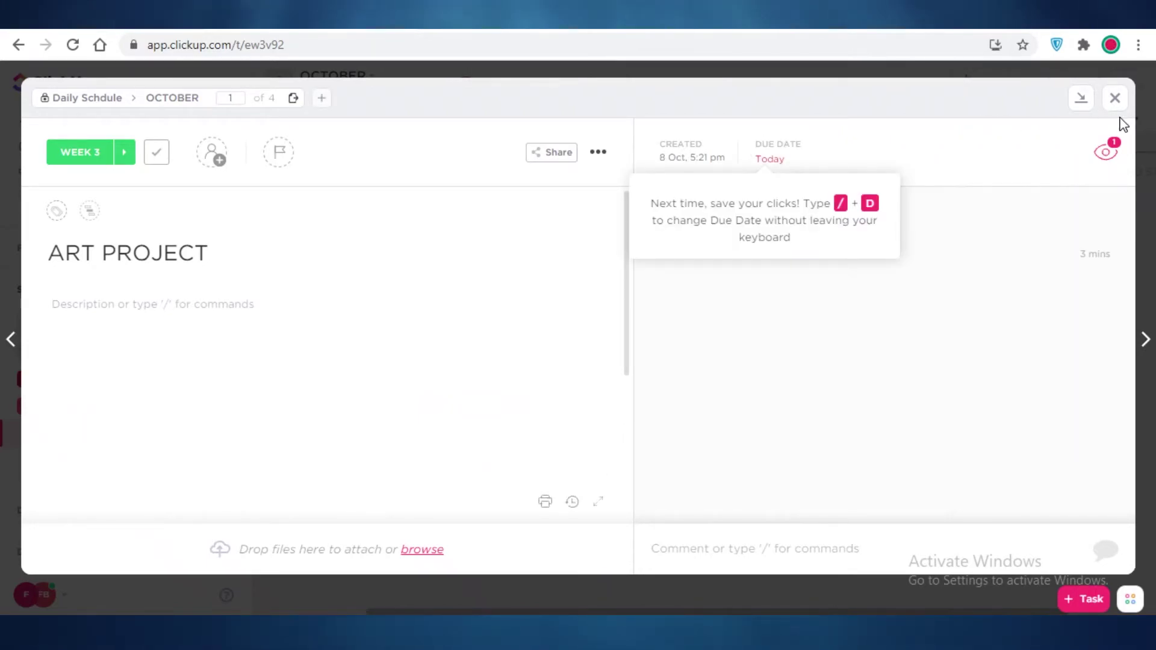
click(1110, 97)
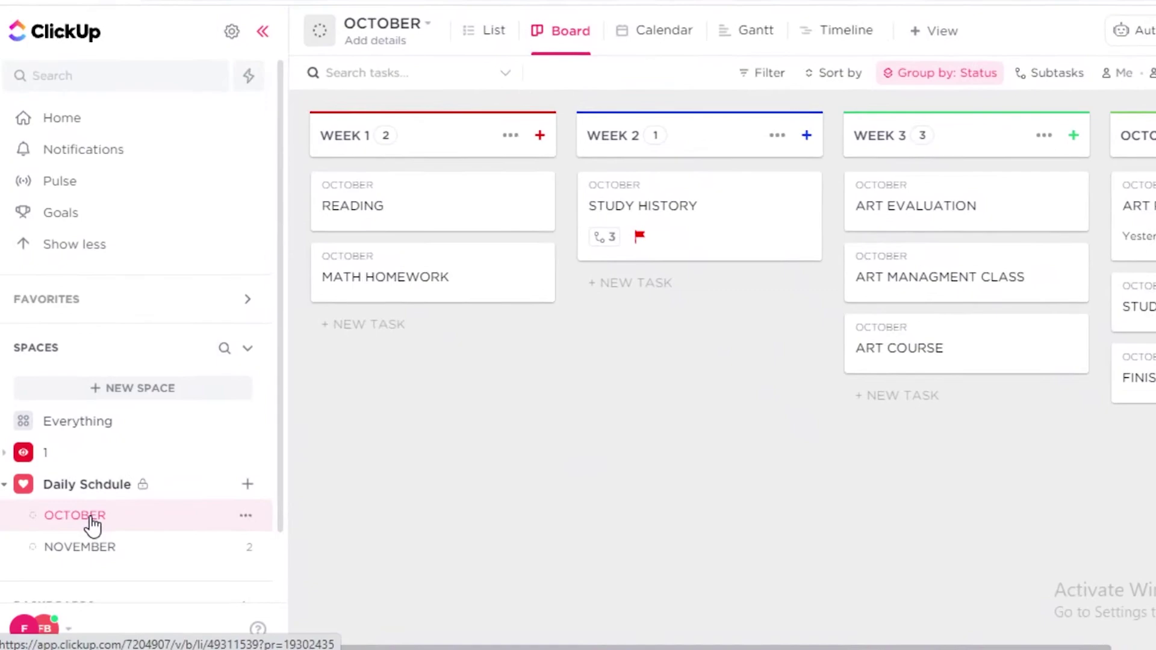
- Go through the NOVEMBER and OCTOBER lists to the whole Daily Schdule space list
click(91, 547)
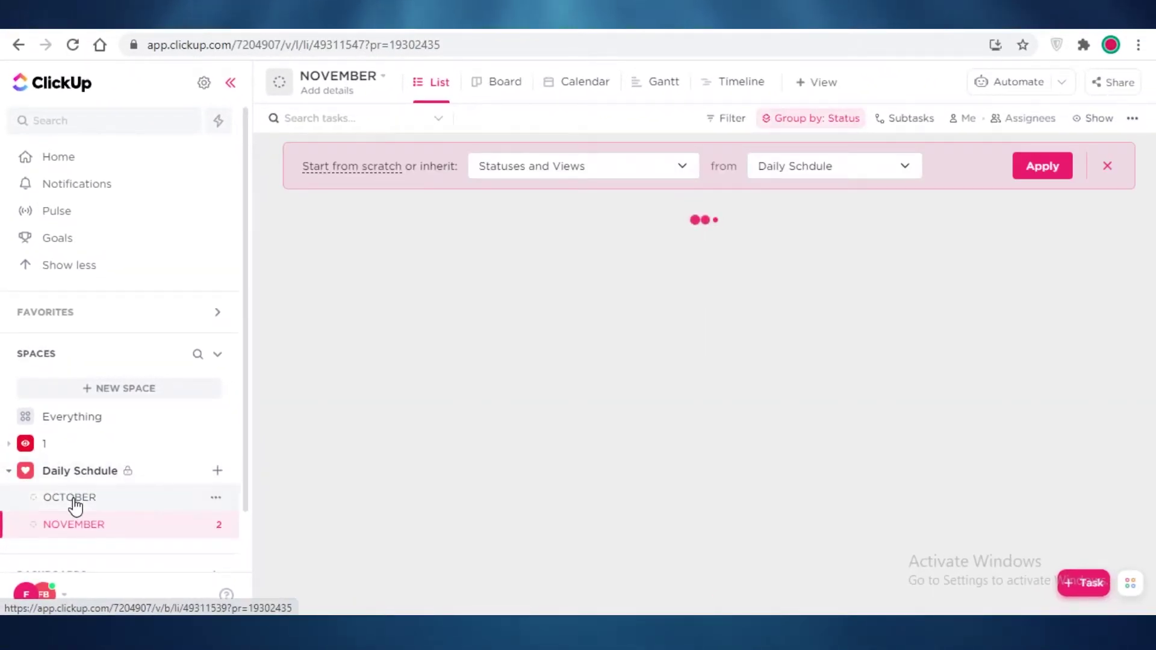
click(75, 507)
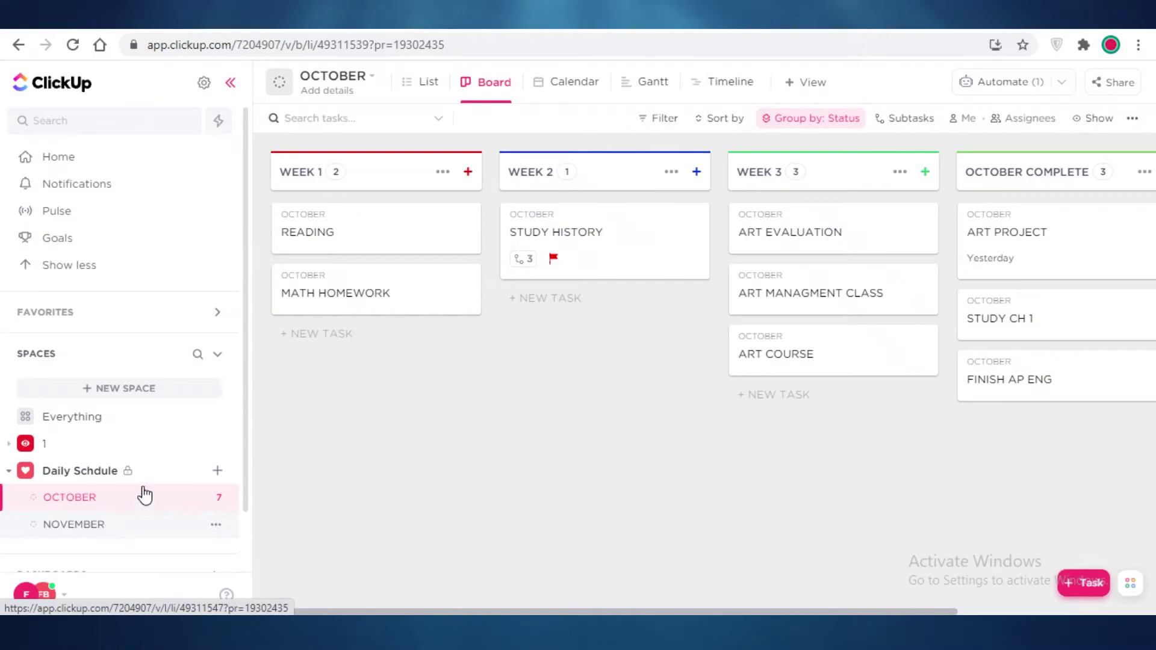
click(45, 525)
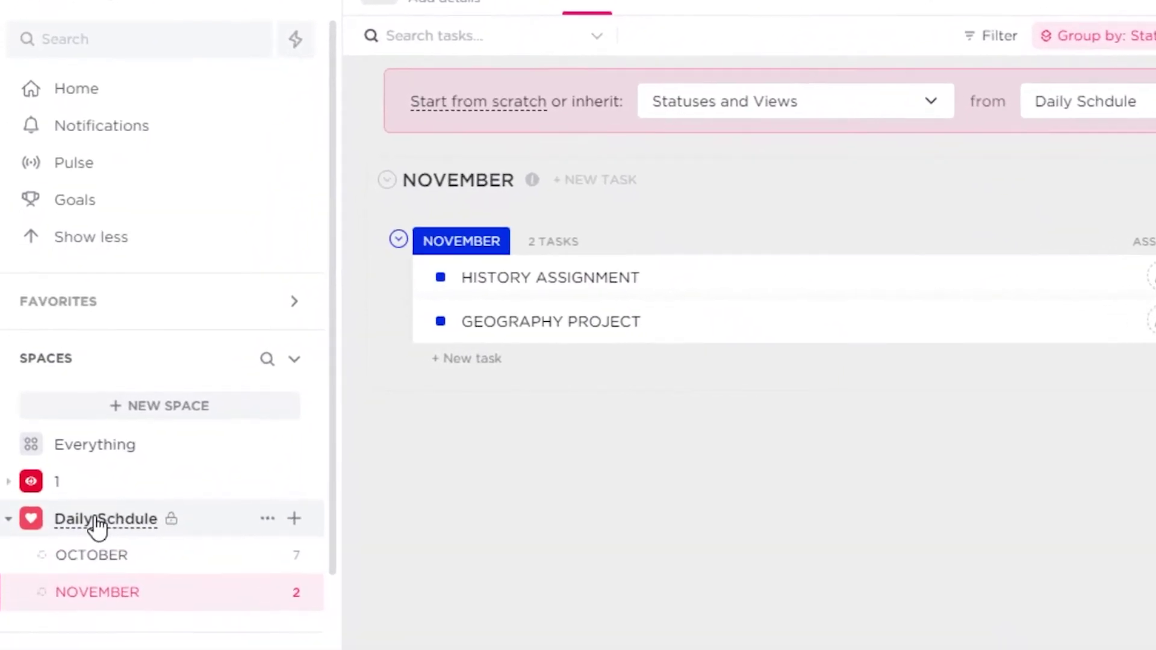
click(97, 521)
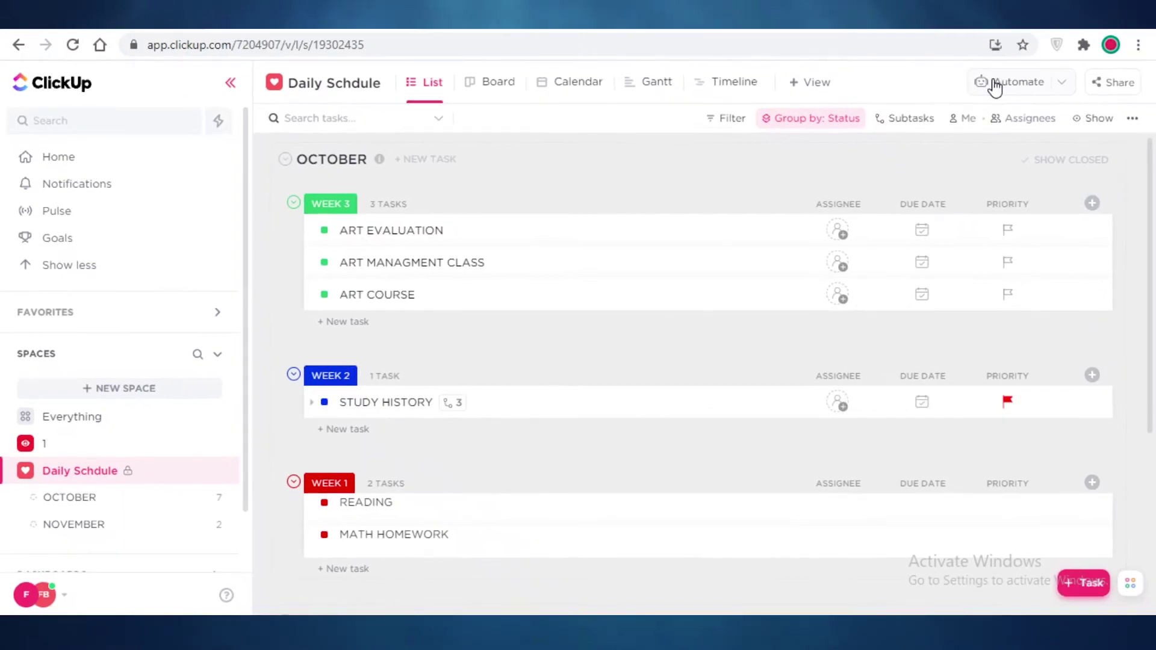
- Build a custom space automation with trigger Due Date Changes and action Add a comment
click(995, 84)
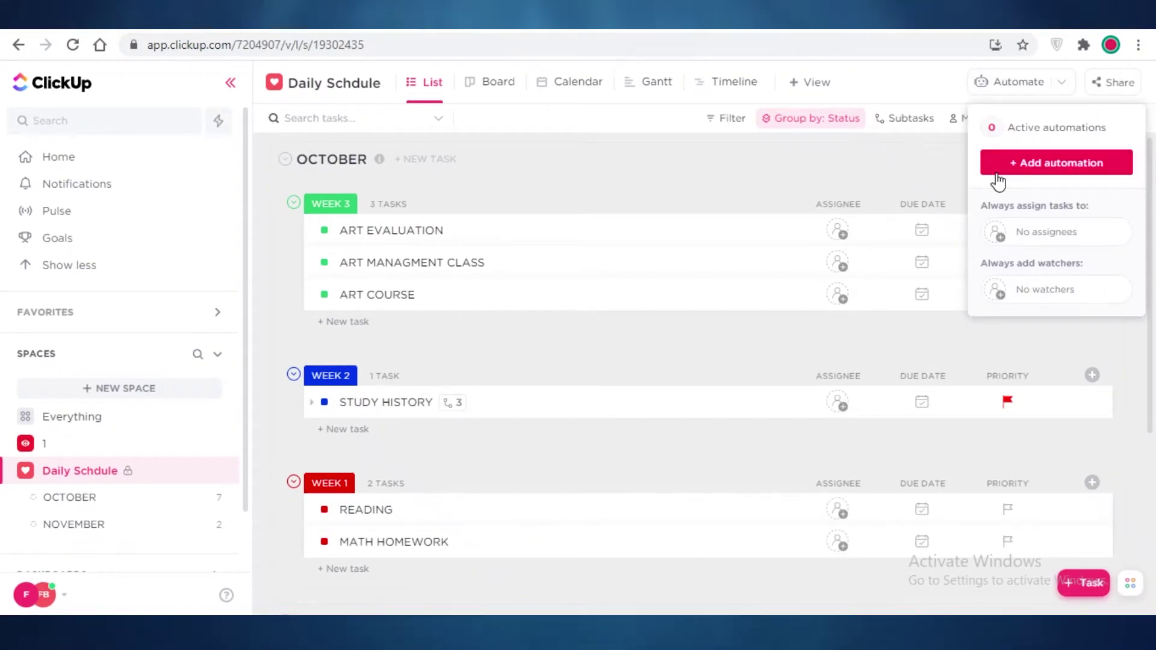
click(1009, 170)
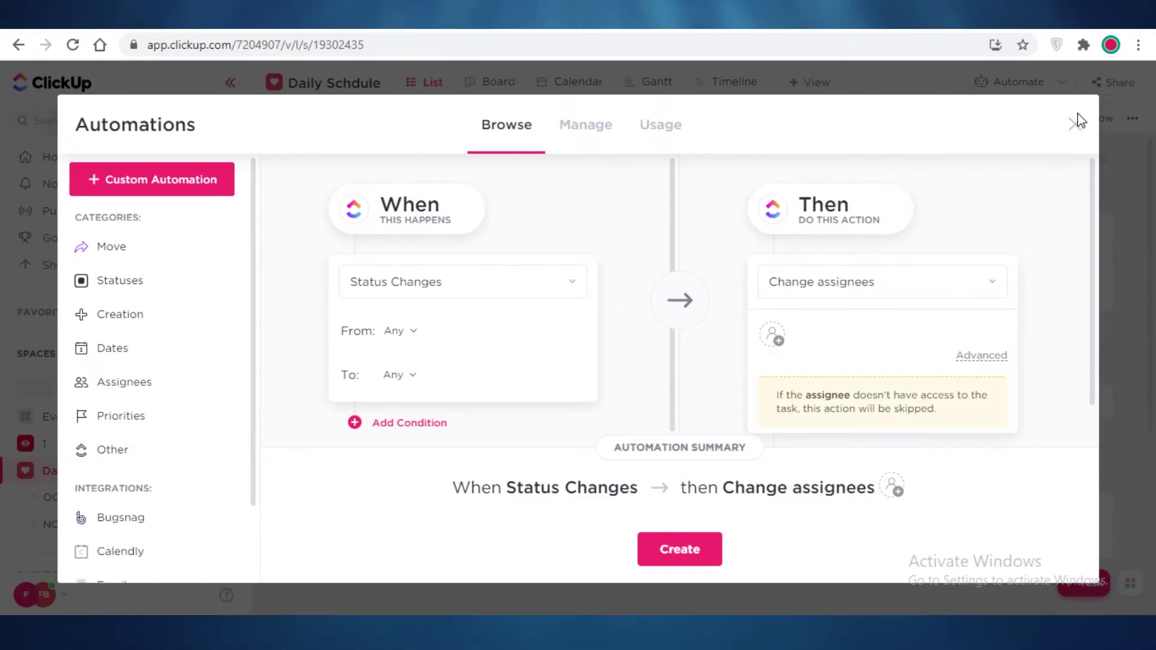
click(164, 178)
click(207, 286)
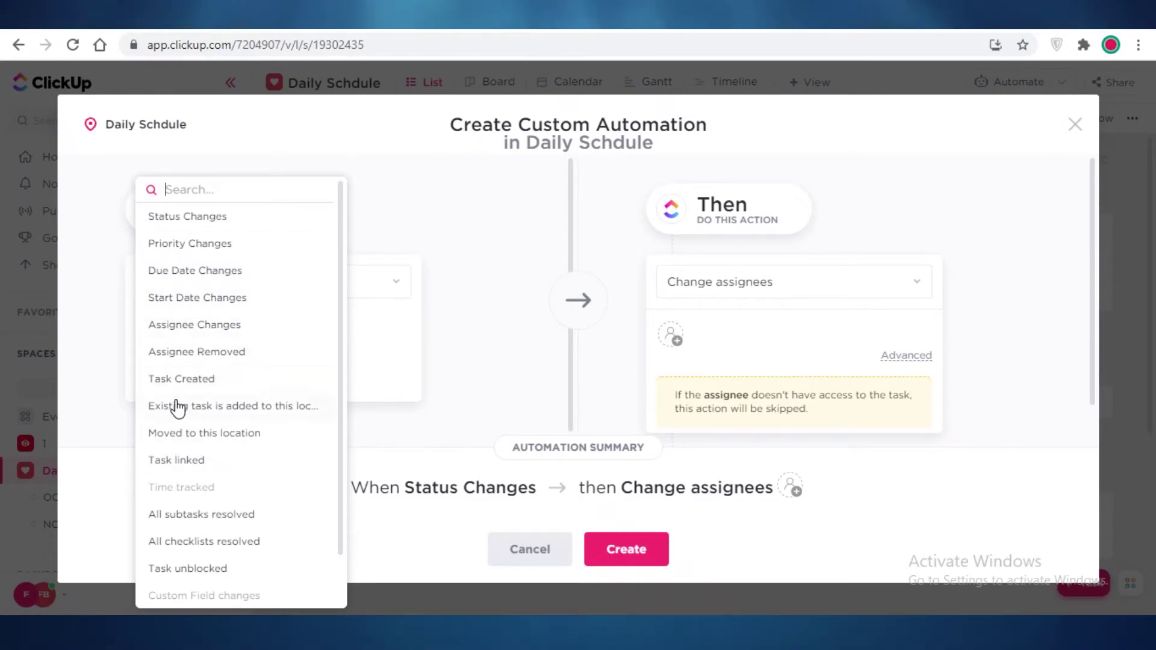
click(180, 272)
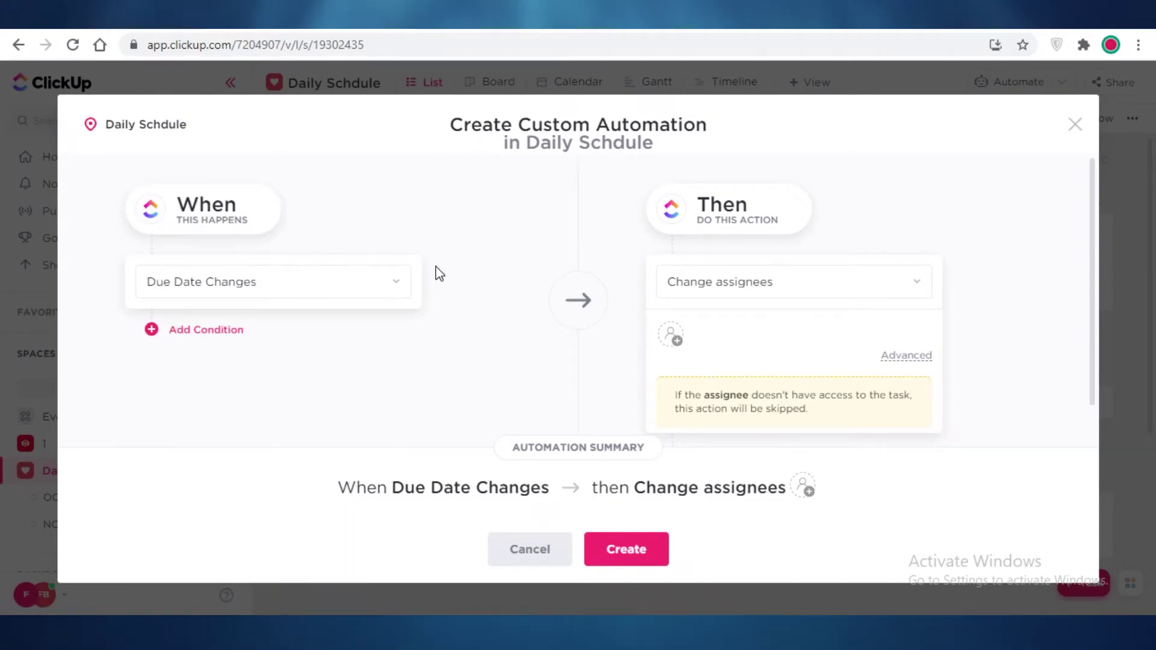
click(713, 290)
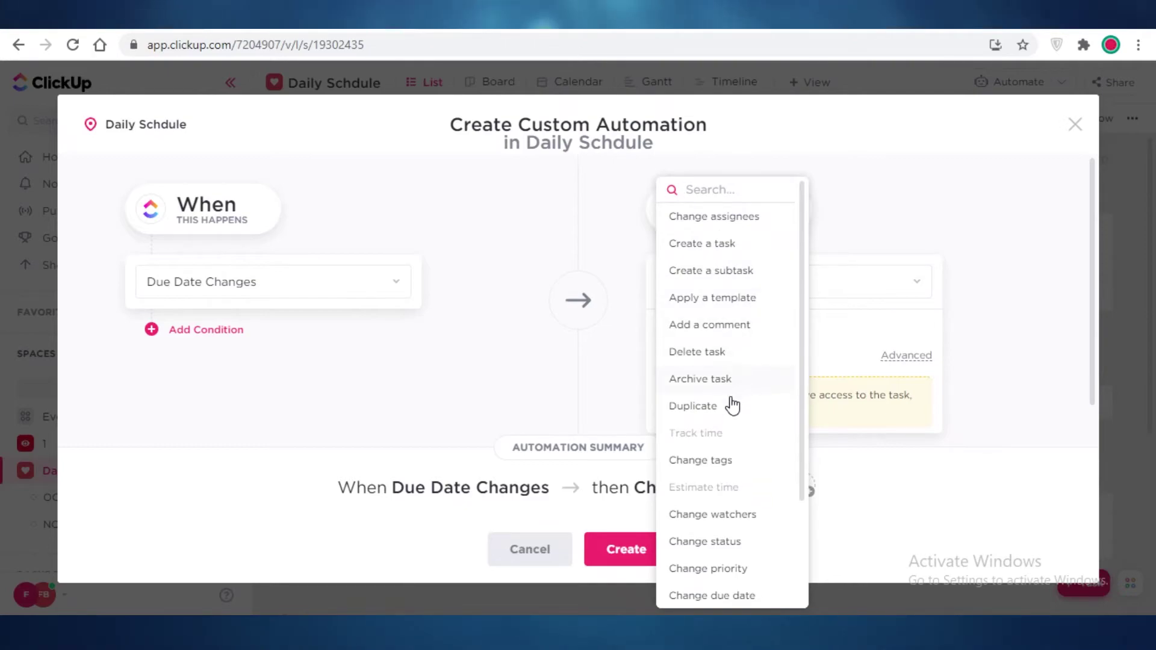
click(229, 331)
click(779, 319)
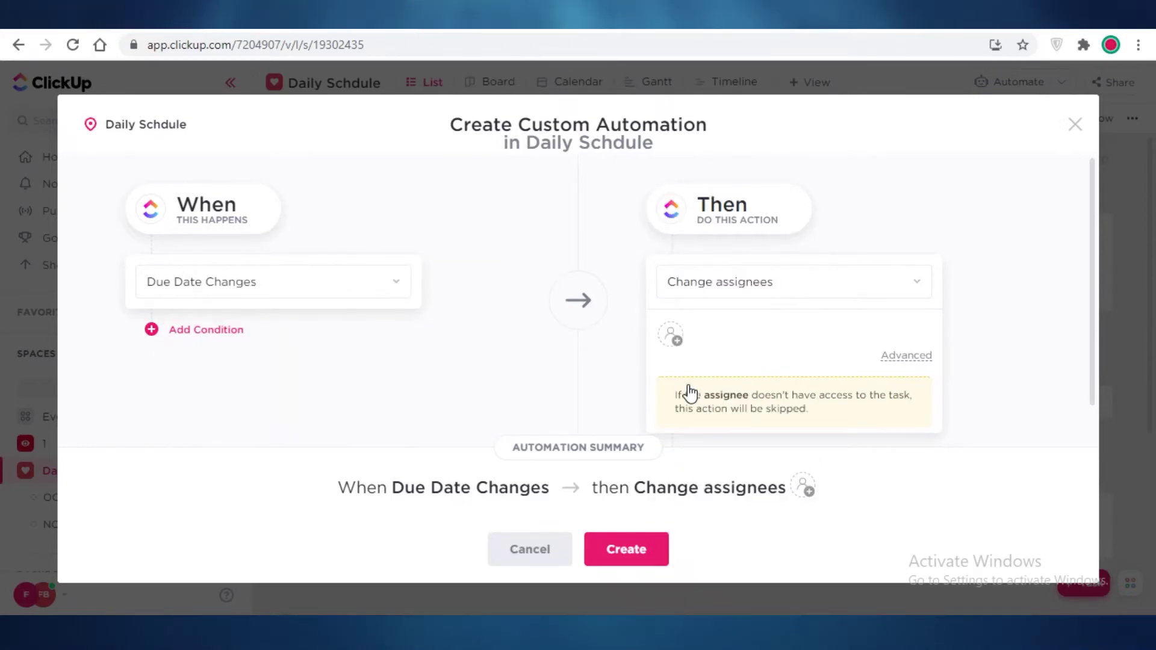
click(714, 283)
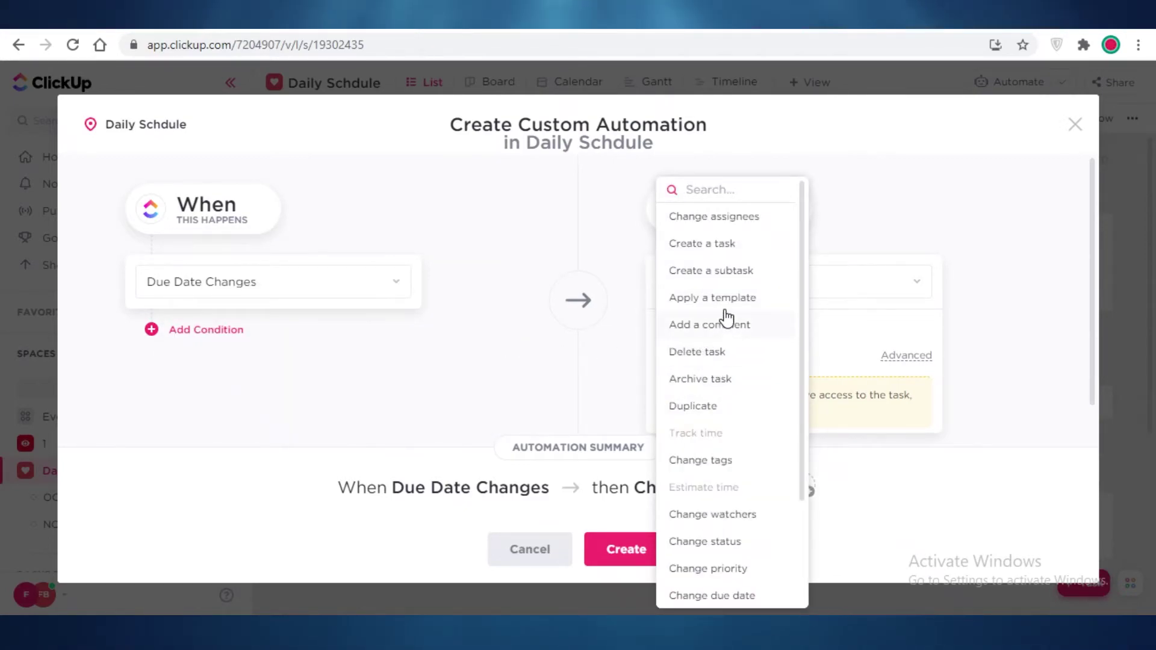
click(746, 328)
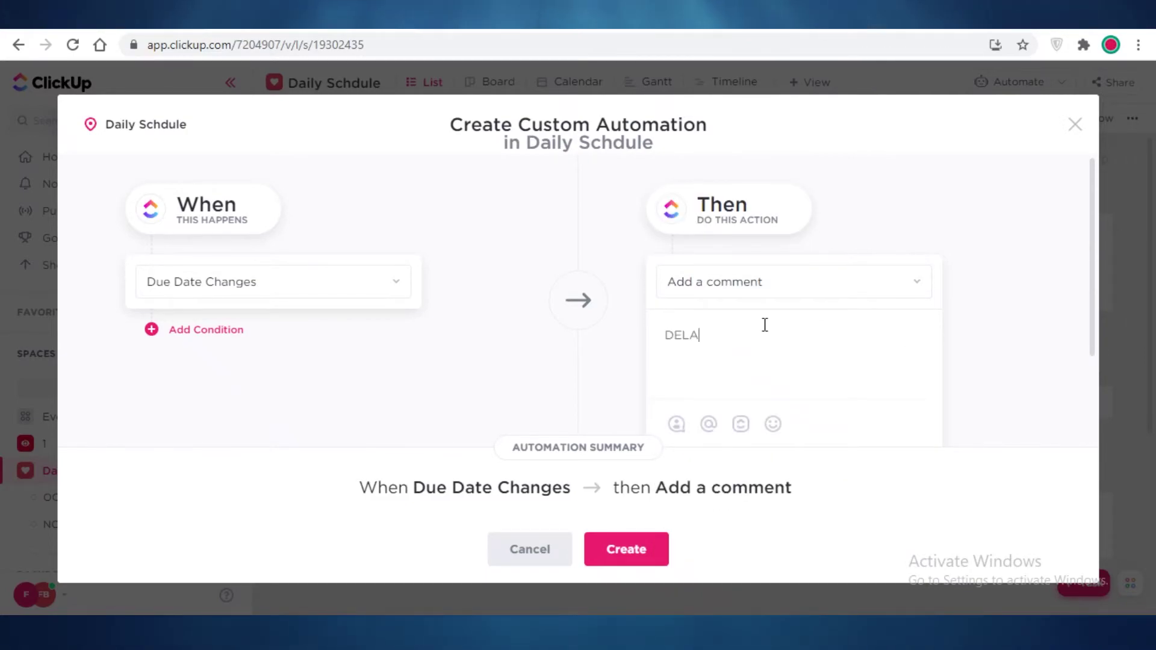
- Enter the comment text DELAYED TASK and create the automation
text(DELATE)
key(BackSpace)
key(BackSpace)
text(YED A)
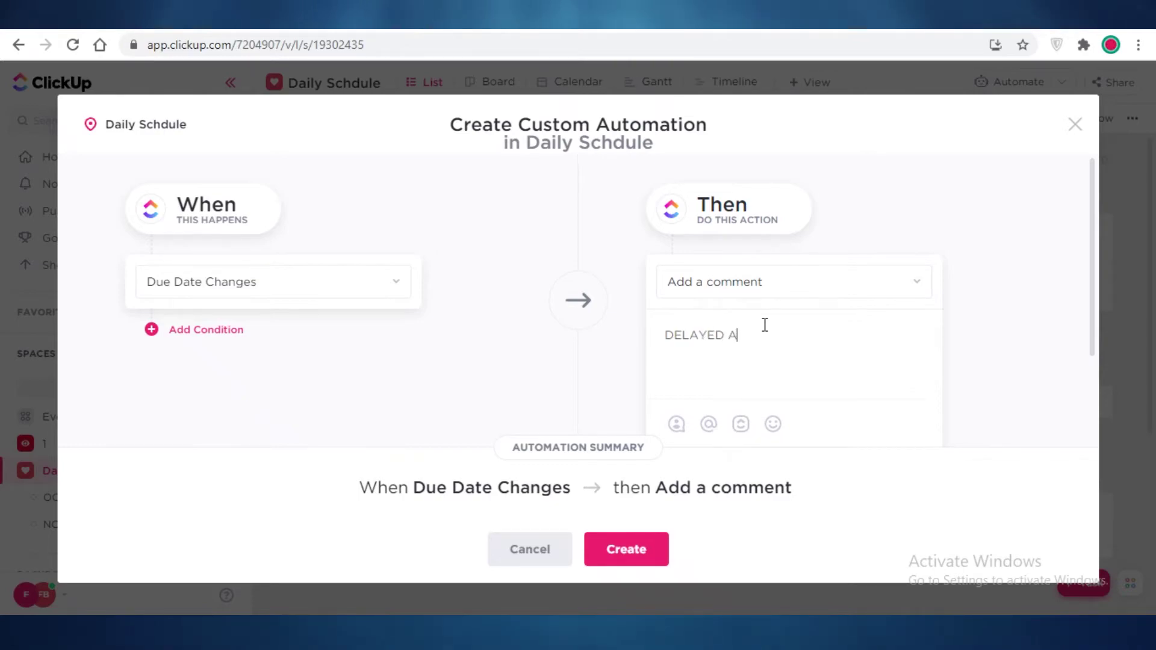
key(BackSpace)
text(TASK)
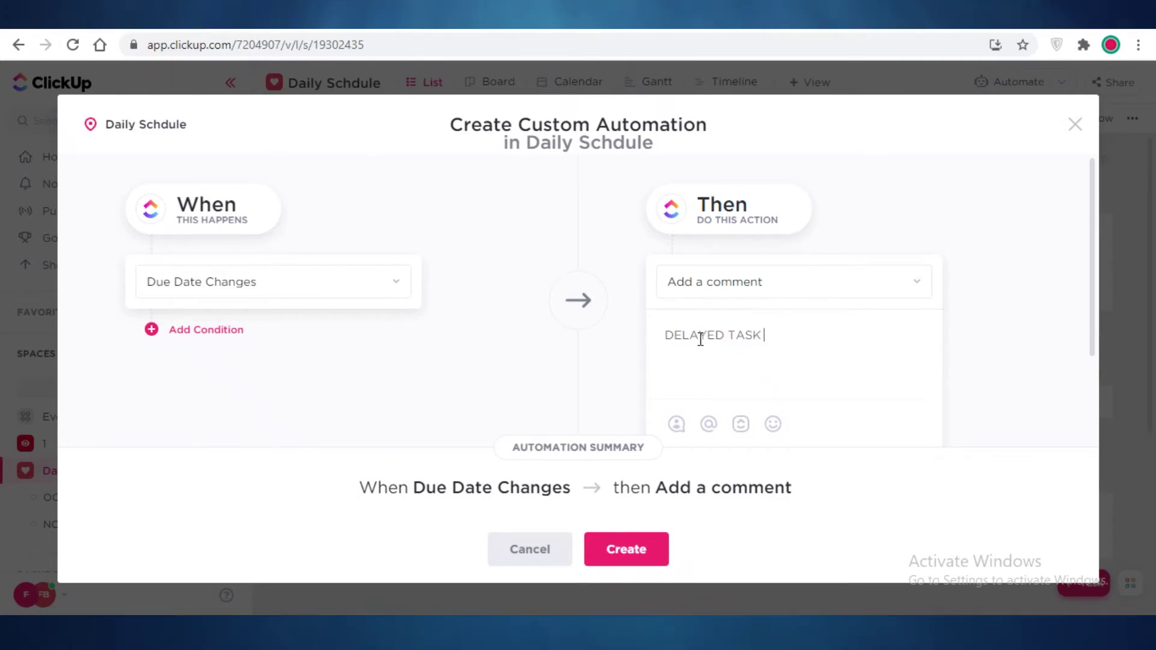
click(616, 543)
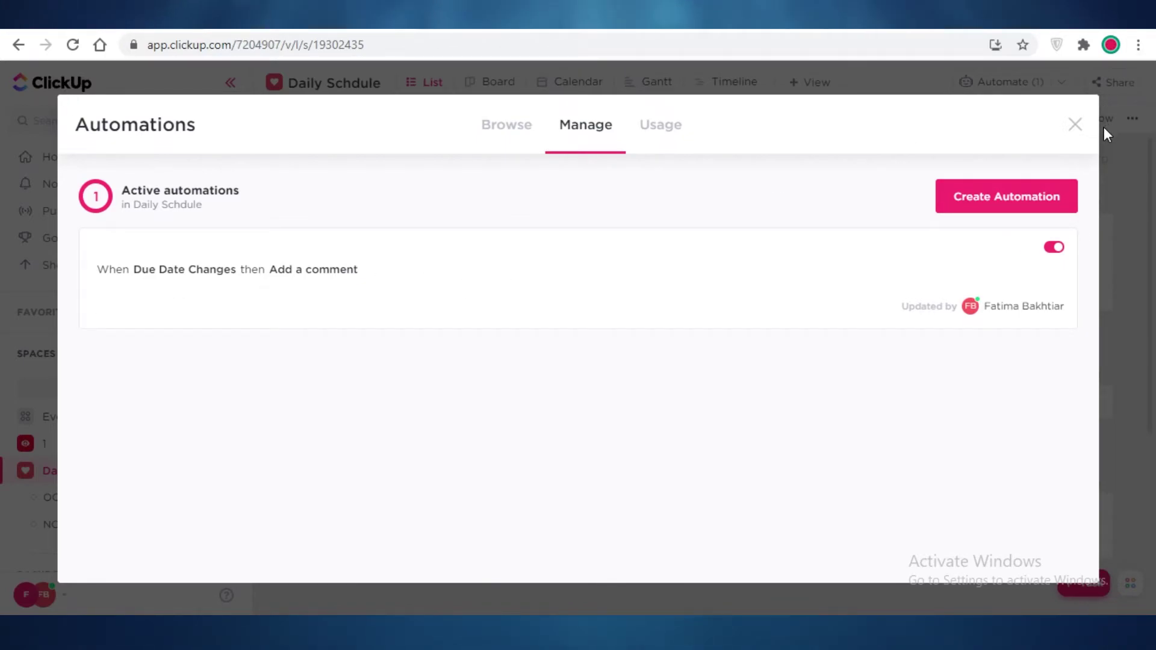
- Make ART EVALUATION due tomorrow, 9 October
click(1073, 126)
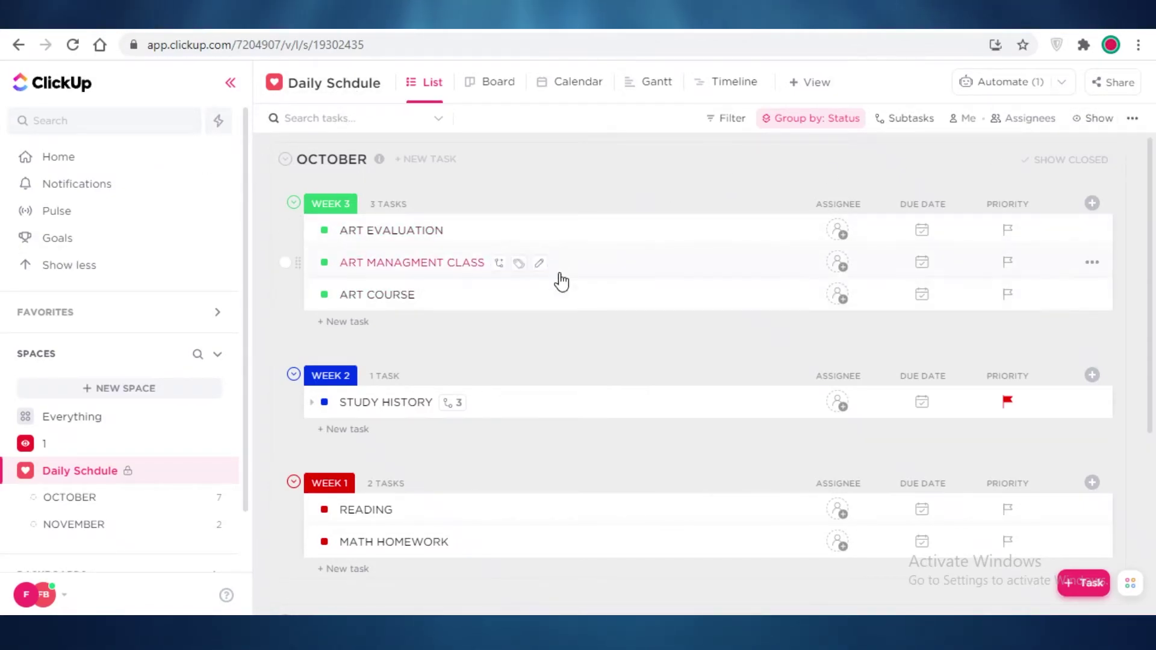
click(697, 230)
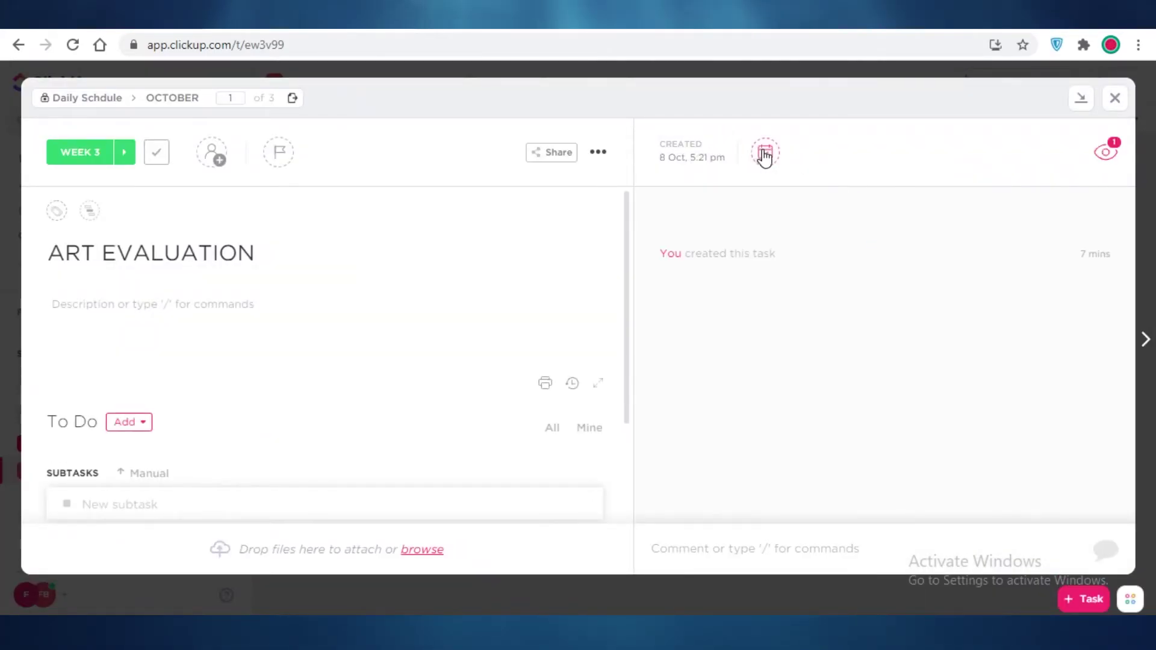
click(765, 153)
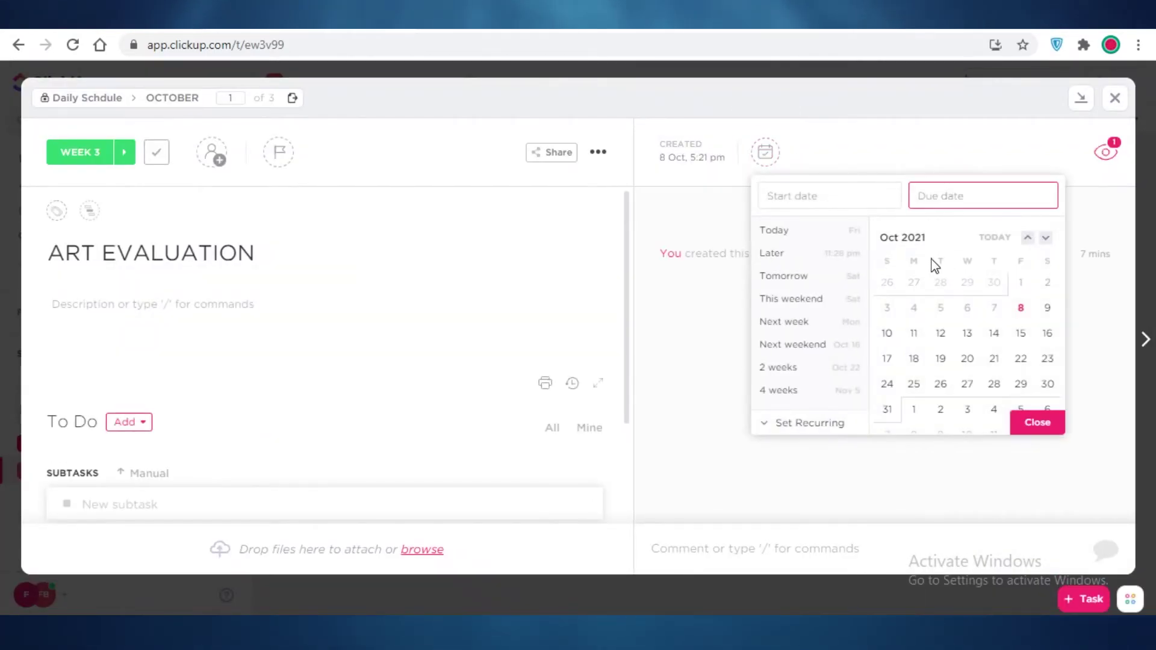
click(1047, 309)
click(1037, 423)
key(Escape)
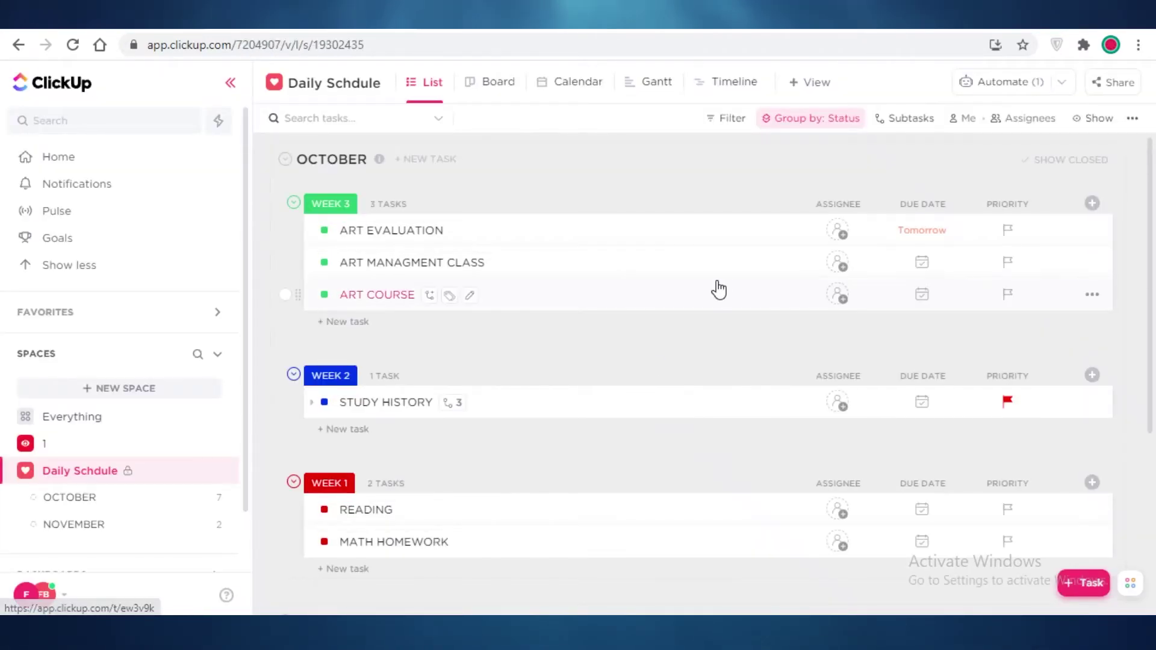
- Make ART COURSE due Monday 11 October, then check ART EVALUATION's DELAYED TASK comment
click(722, 286)
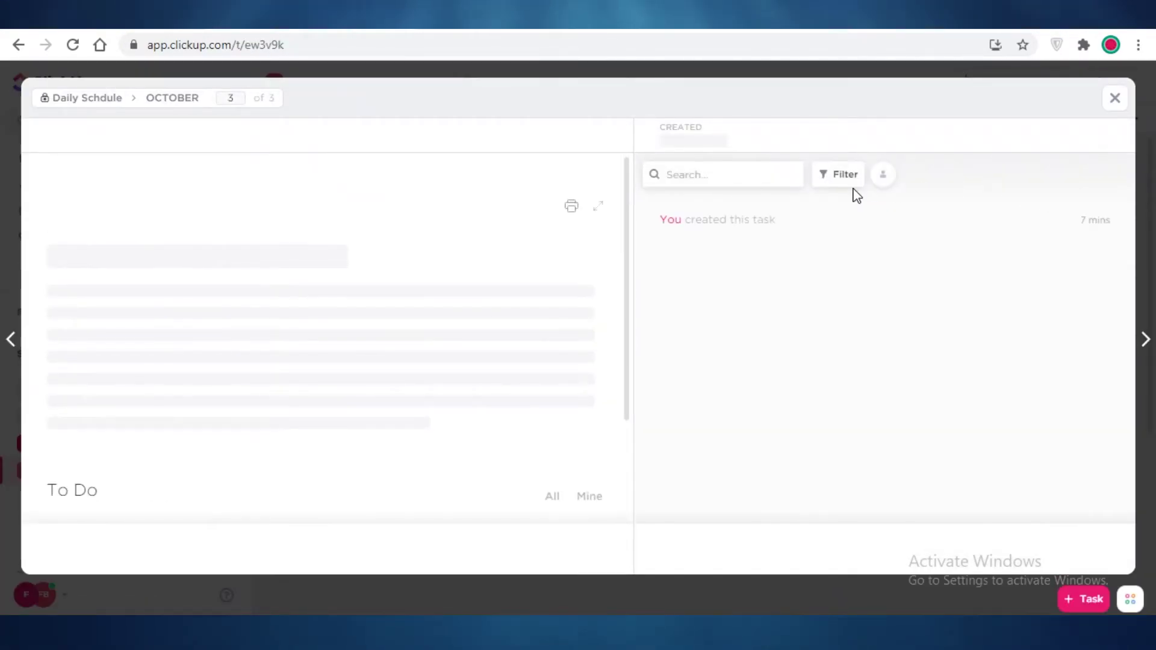
click(766, 152)
click(913, 333)
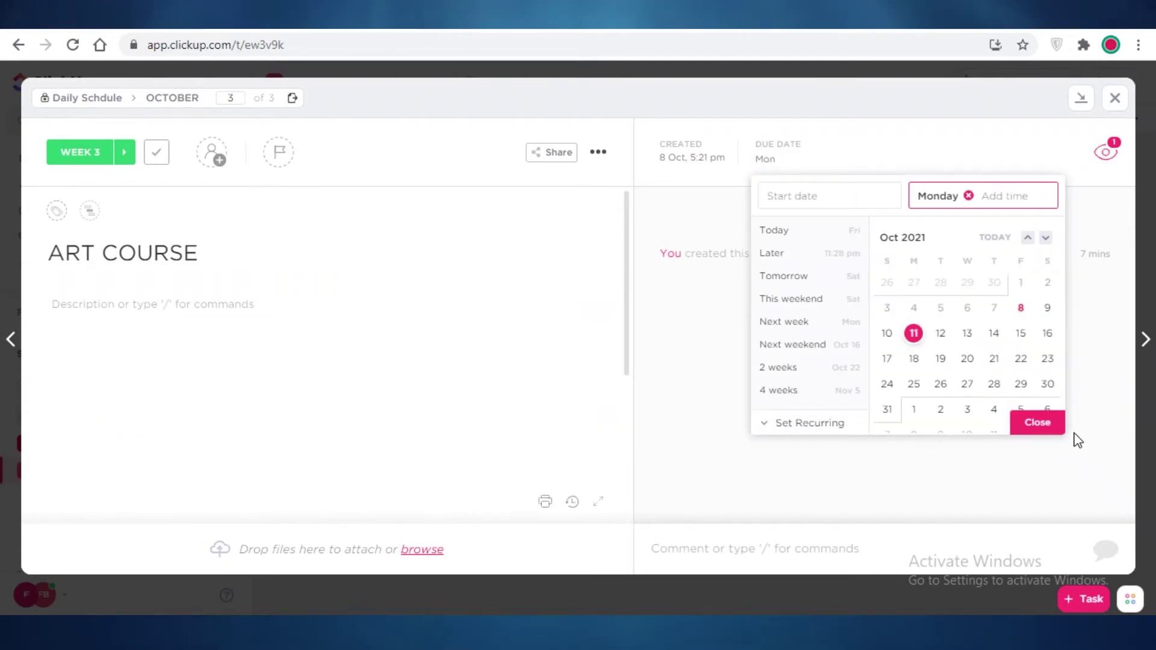
click(1036, 421)
key(Escape)
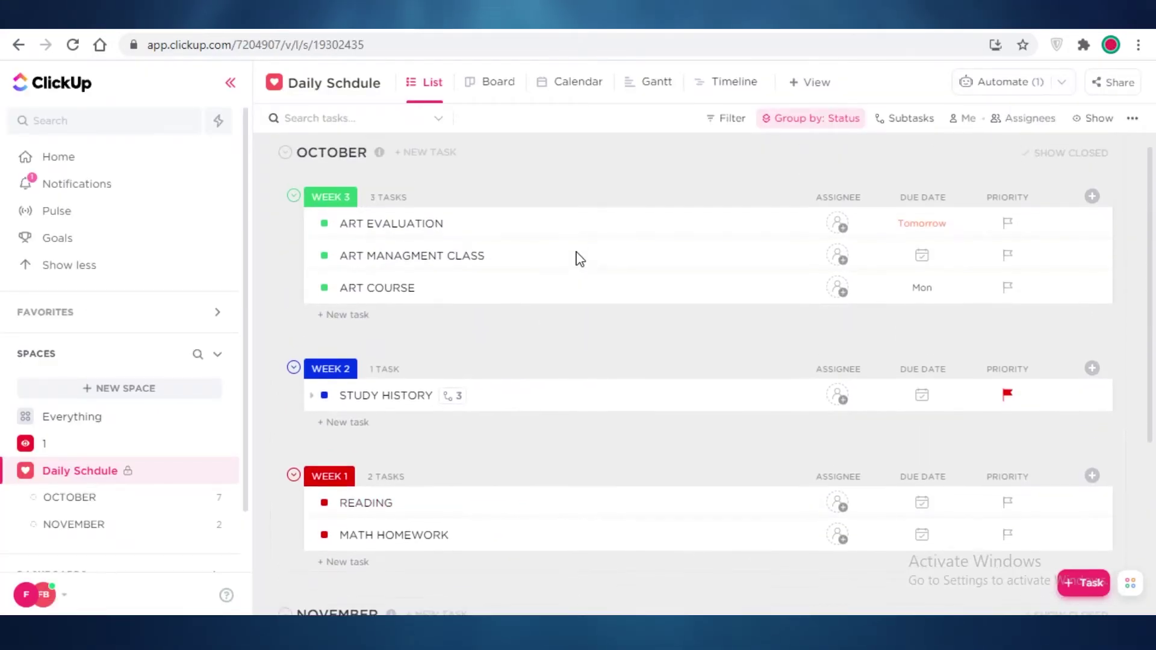
click(602, 227)
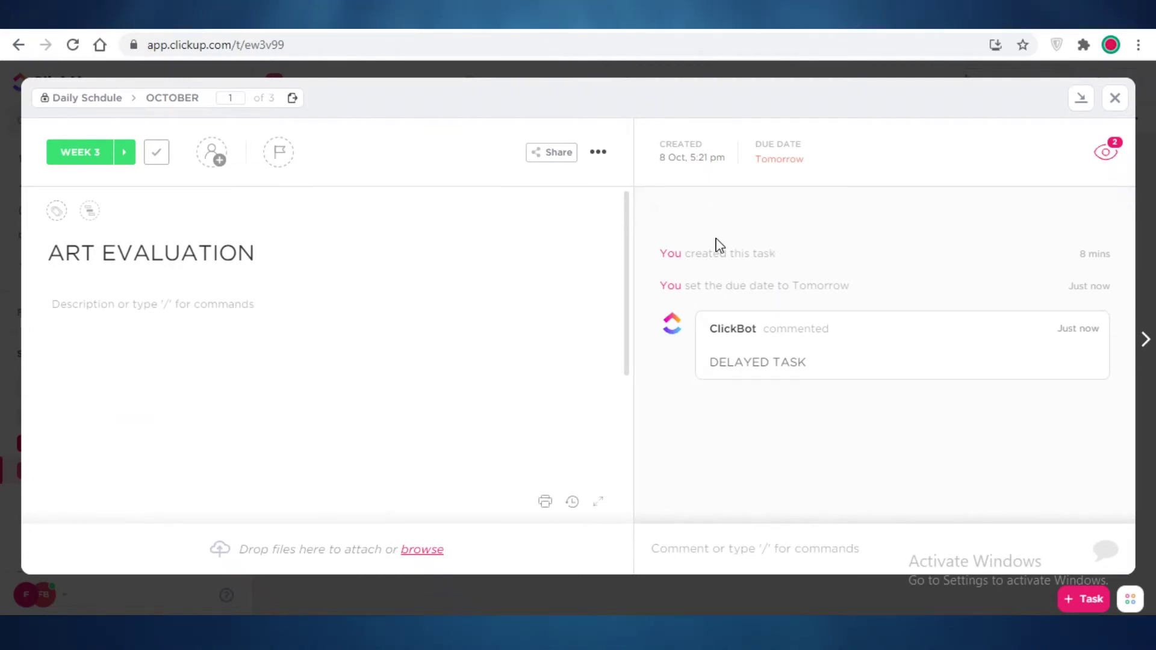
mouse_move(769, 335)
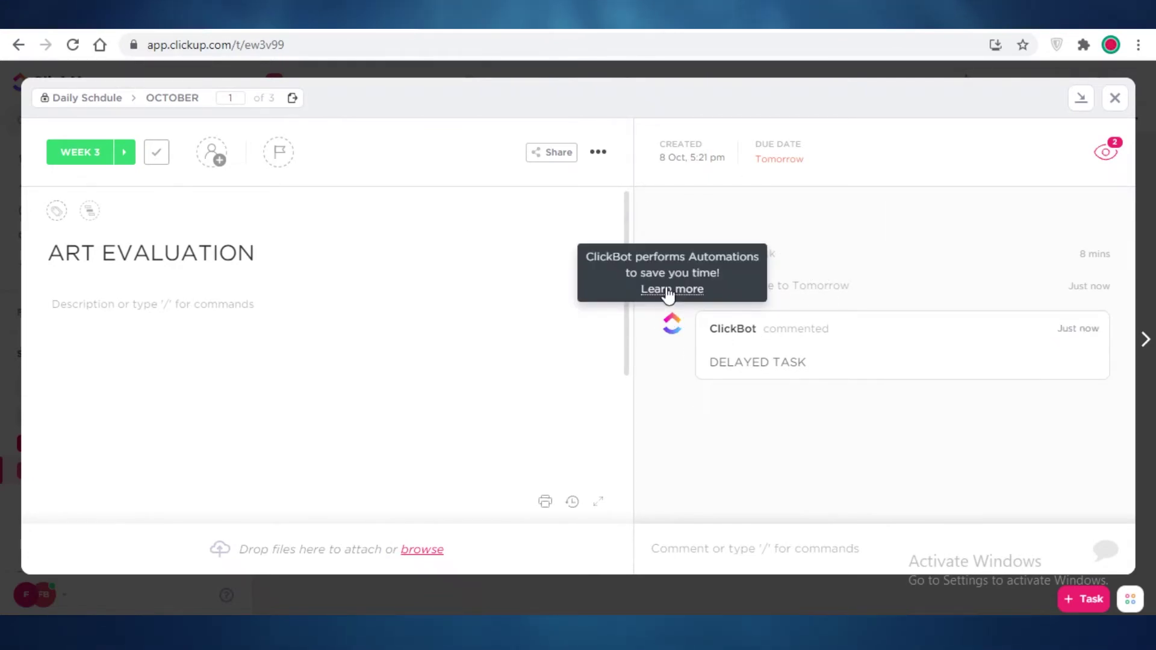
drag(721, 362, 808, 361)
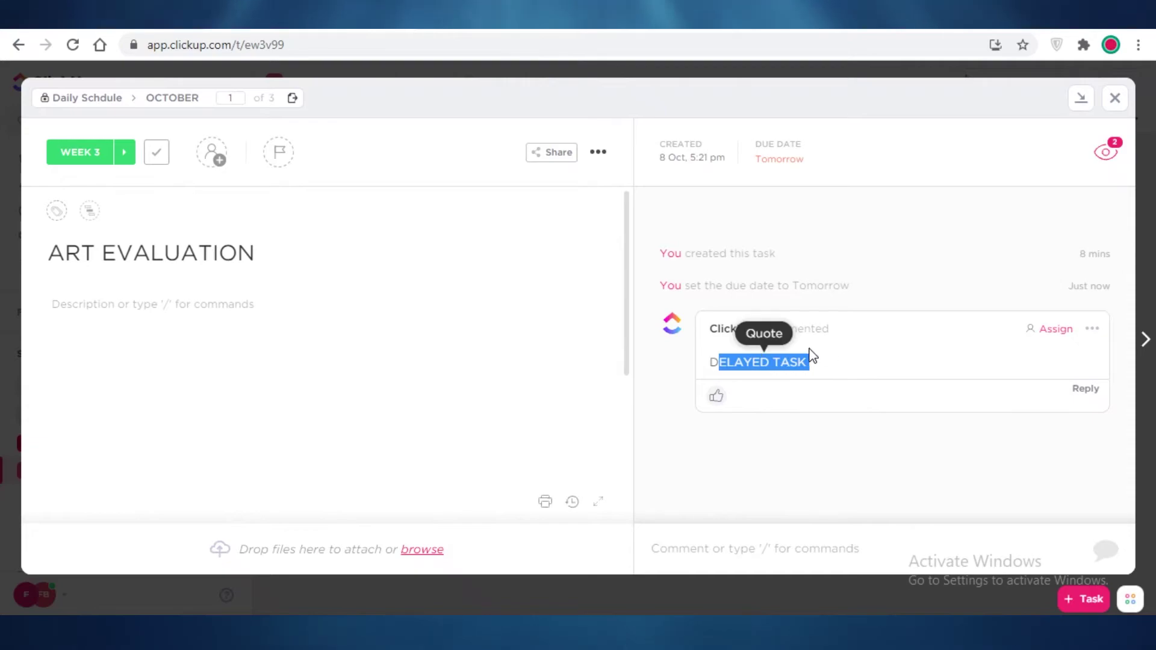
click(761, 331)
key(Escape)
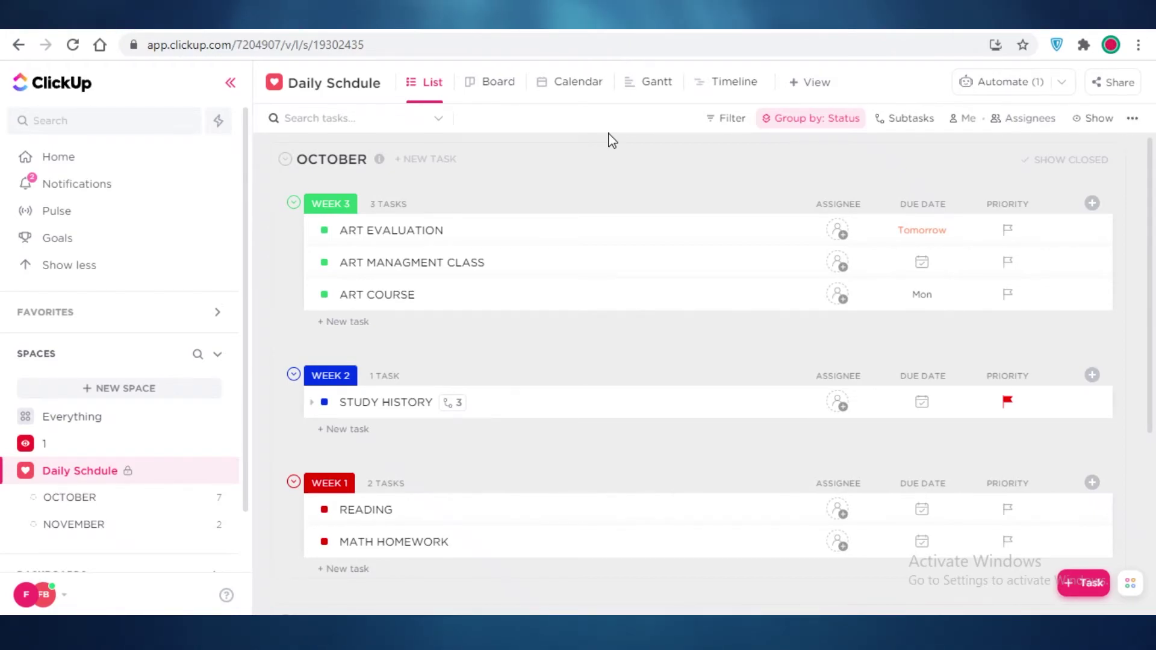
- Start another automation from the automation options and browse the available triggers
click(1001, 83)
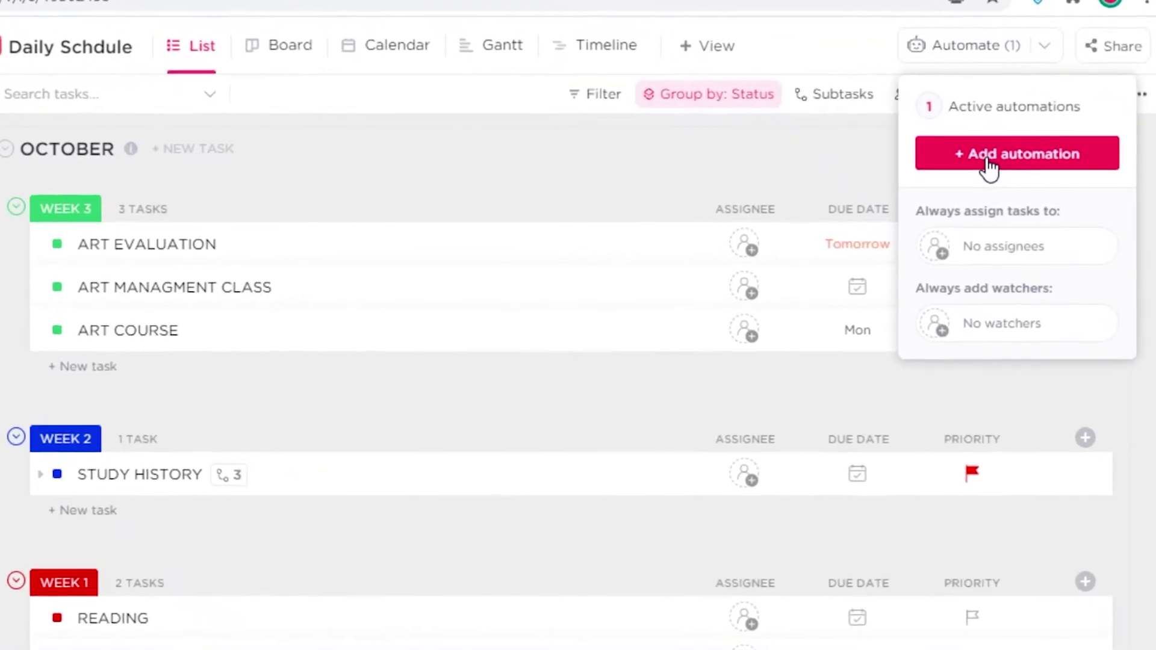
click(971, 158)
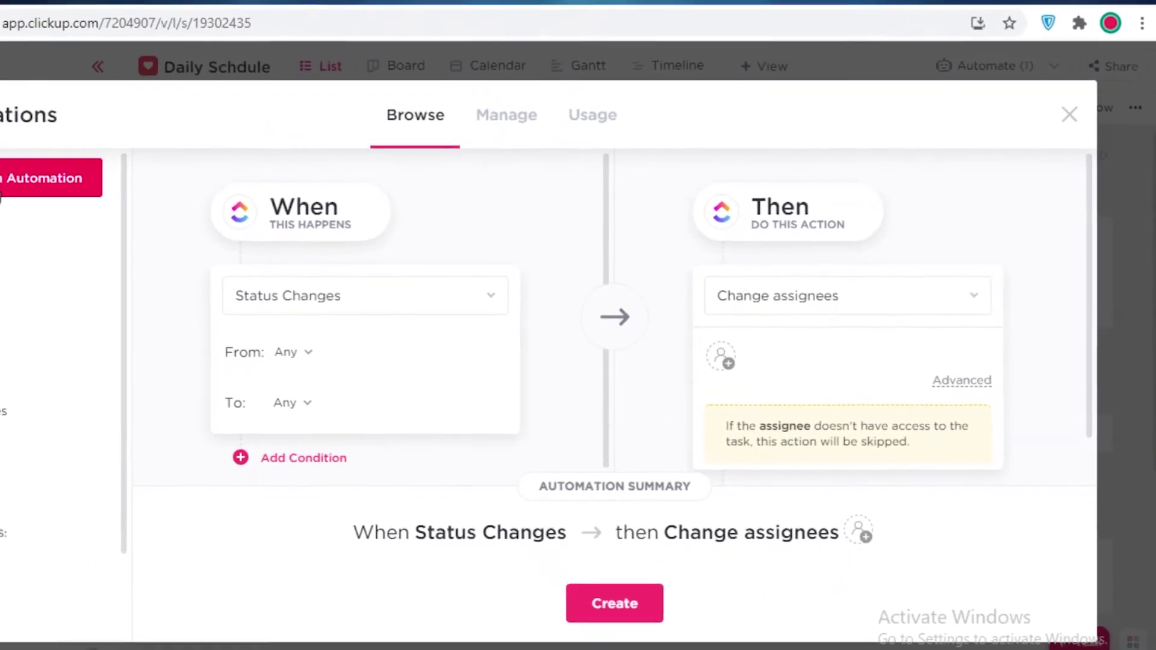
click(193, 294)
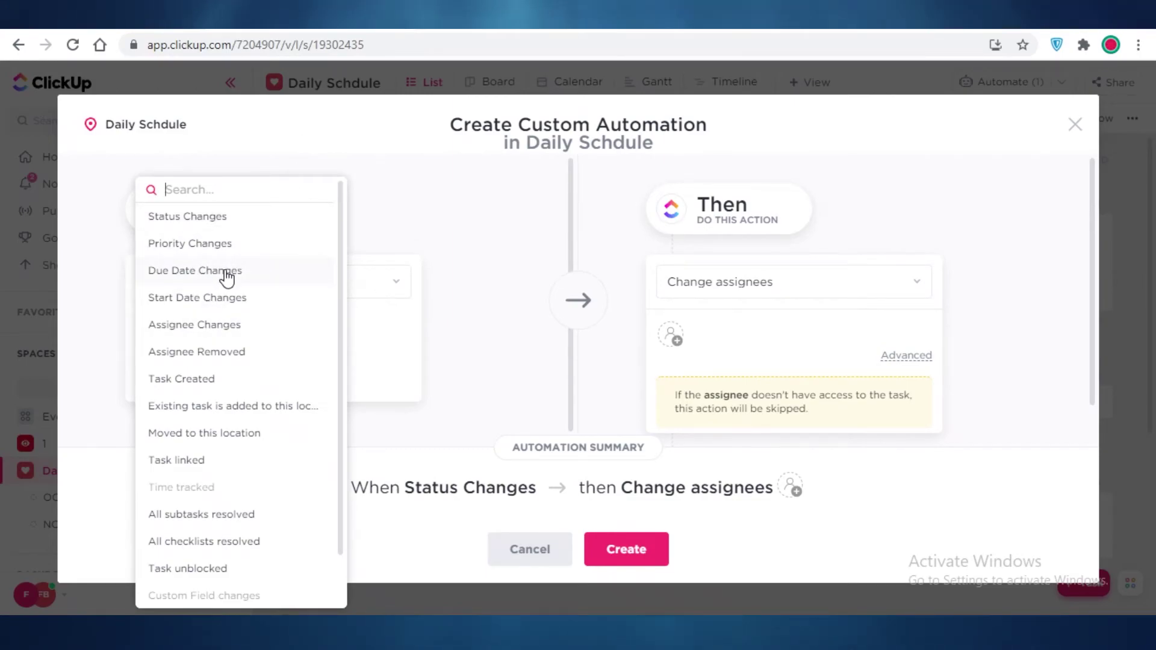
scroll(227, 278, down, 1)
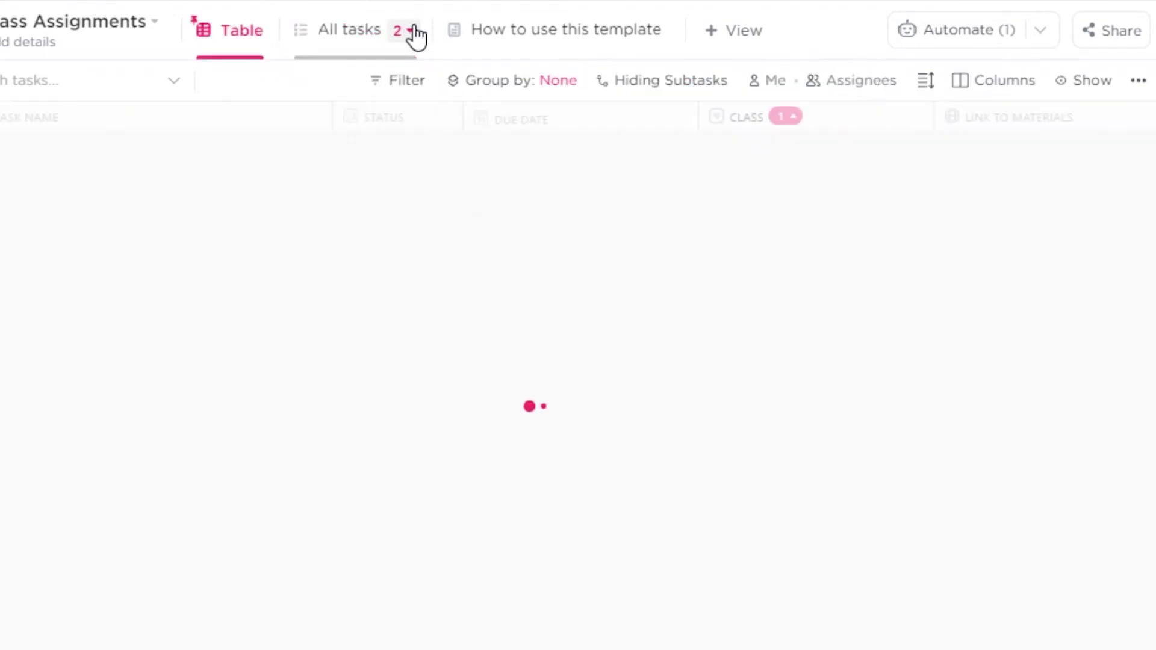
- Add a List view to the Class Assignments list
click(415, 33)
click(414, 33)
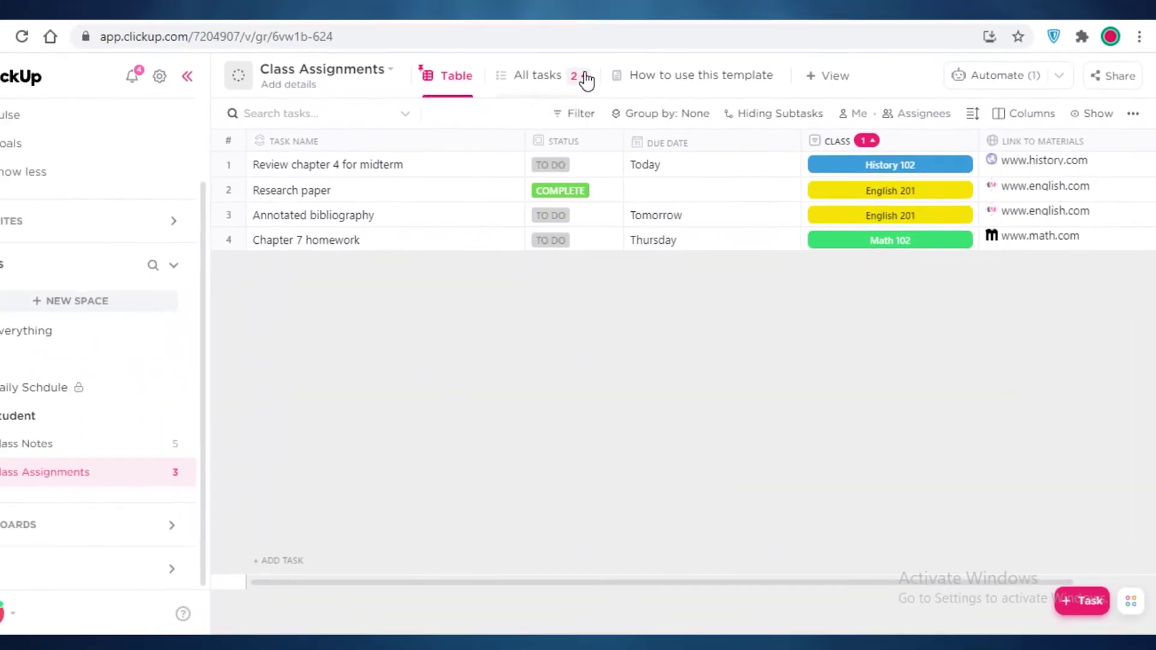
click(586, 79)
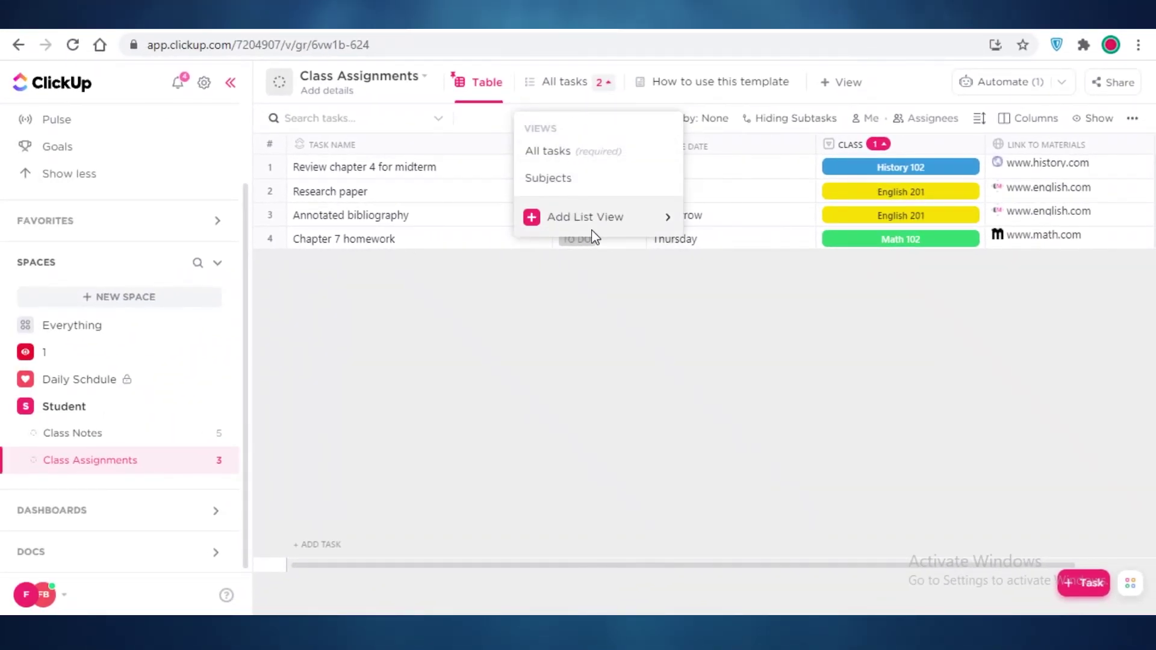
click(592, 229)
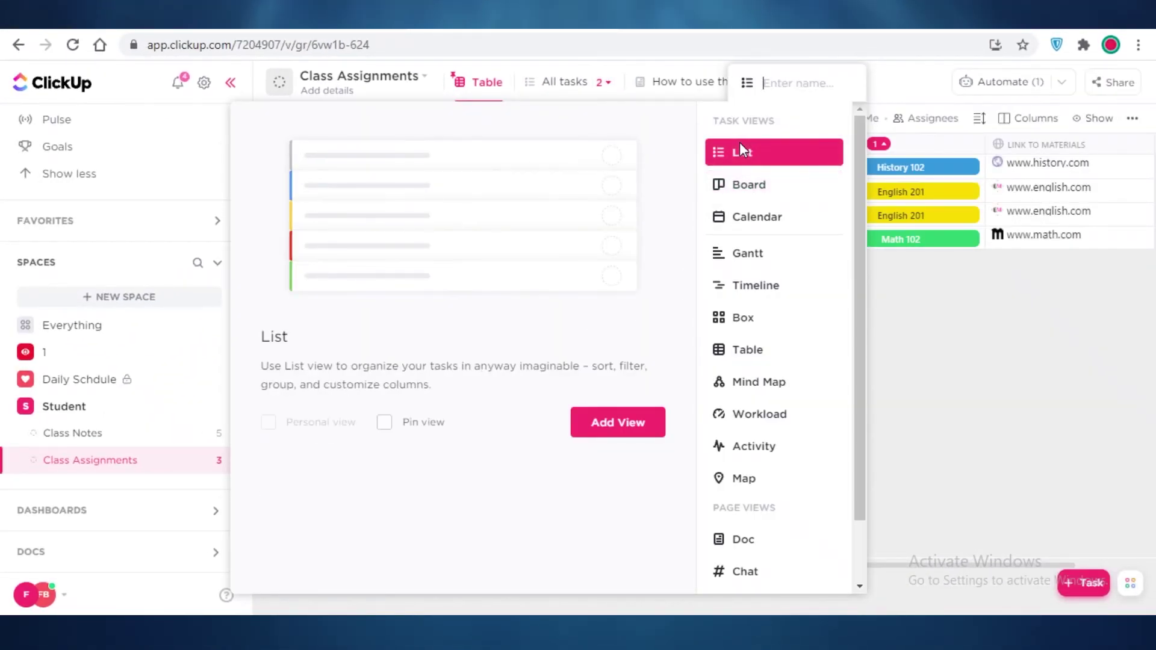
click(589, 429)
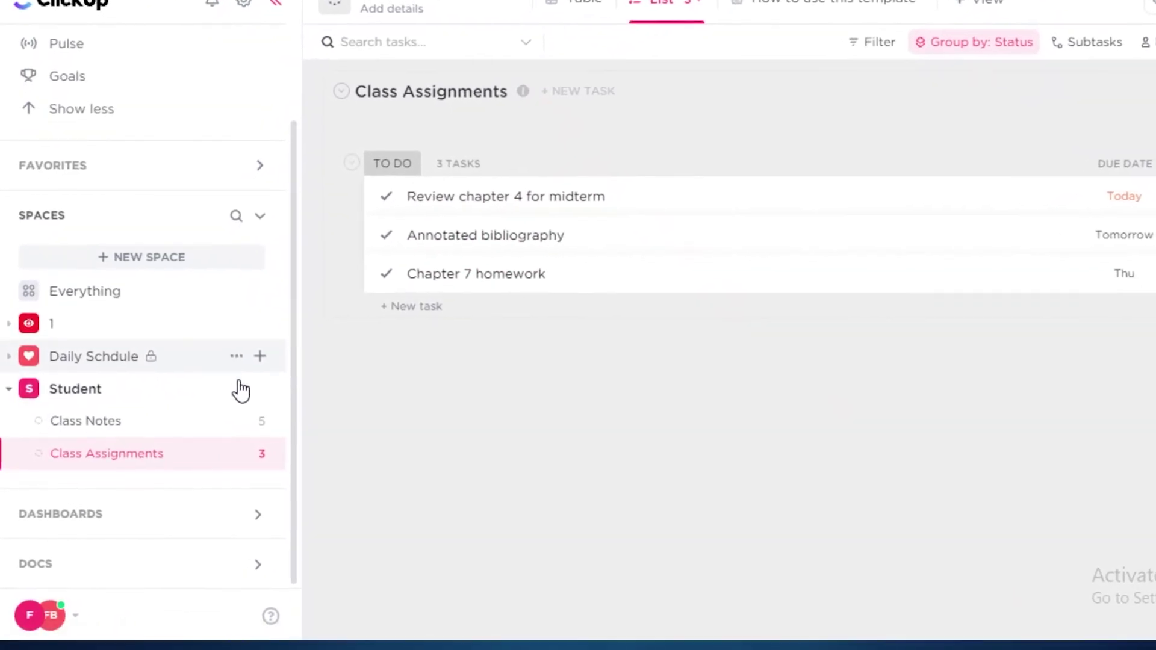
- Create a new list named NOW OR NEVEER in the Student space
click(236, 389)
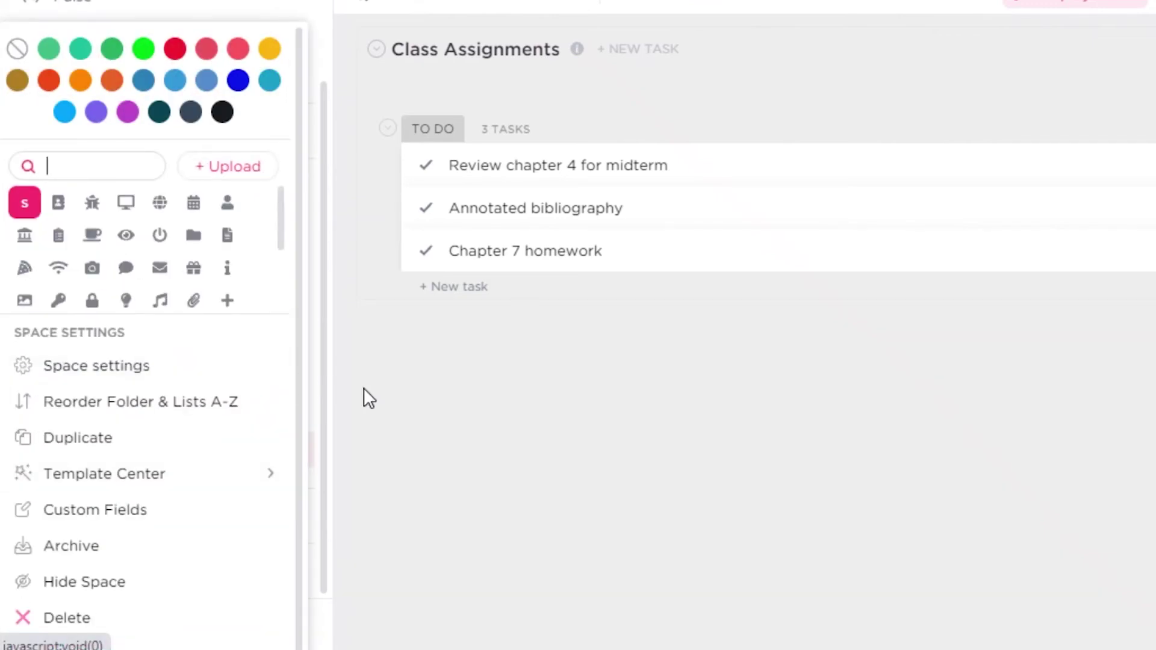
click(364, 389)
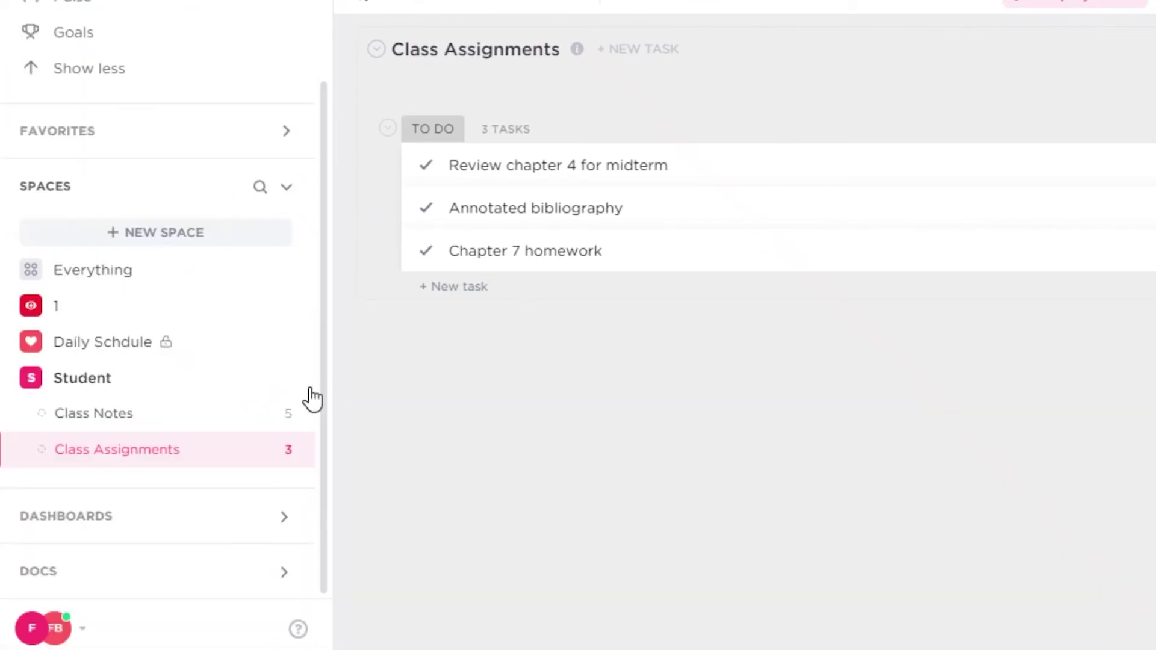
click(274, 451)
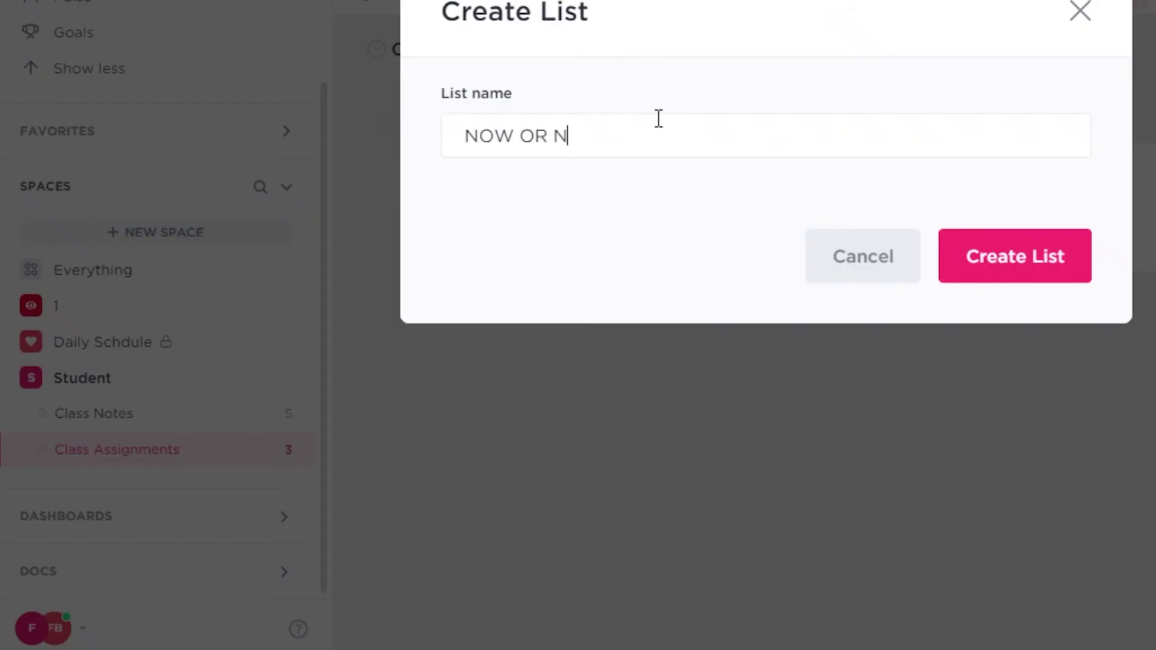
text(EVEER)
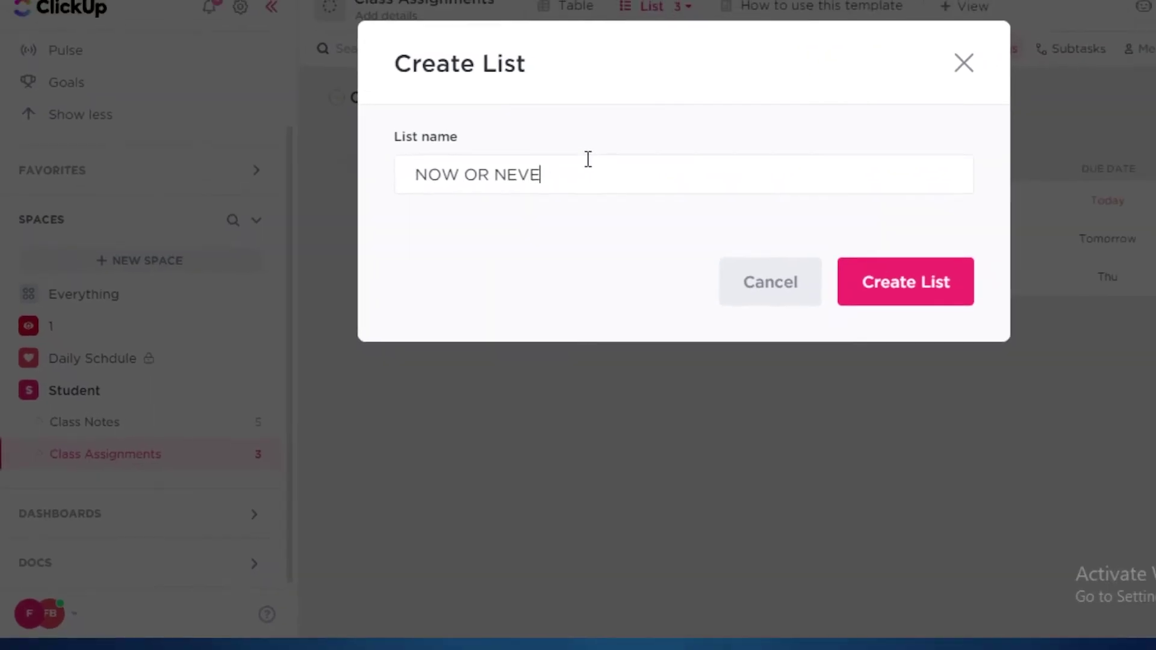
key(Return)
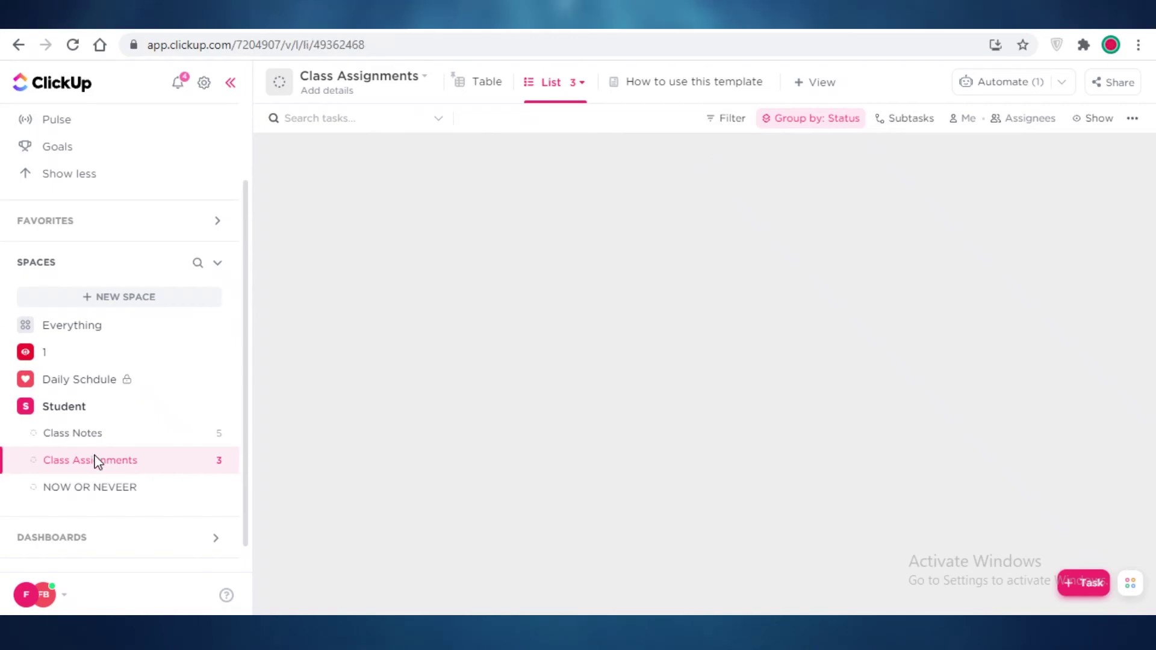
- Check the empty NOW OR NEVEER list, then inspect the Review chapter 4 for midterm task
click(124, 489)
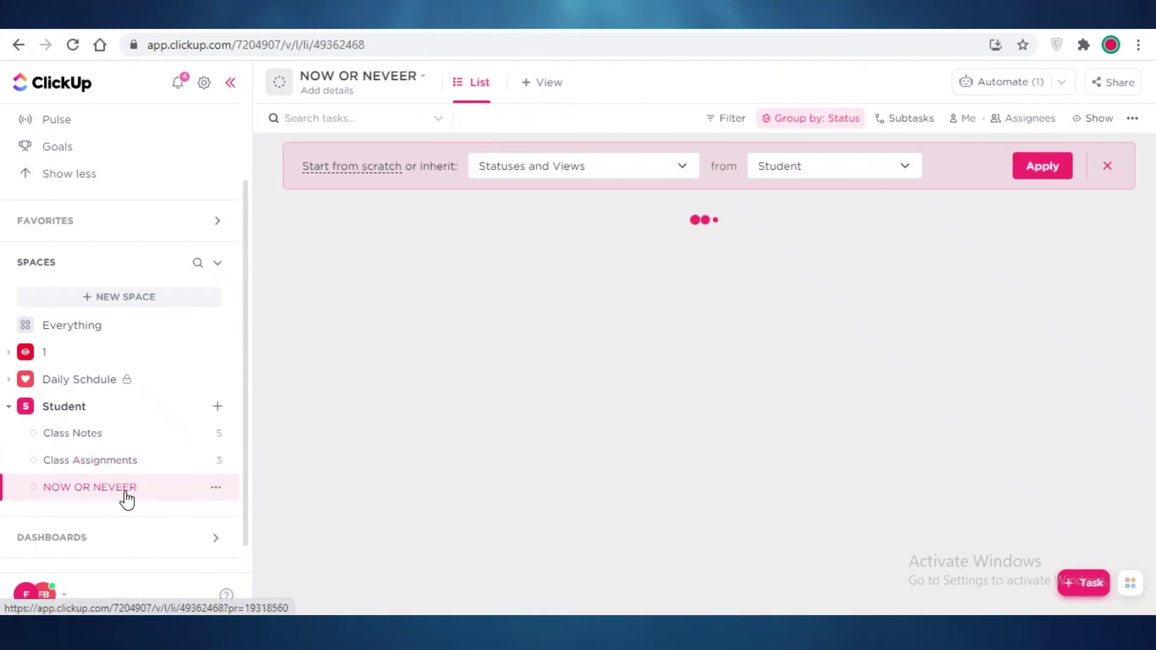
click(97, 465)
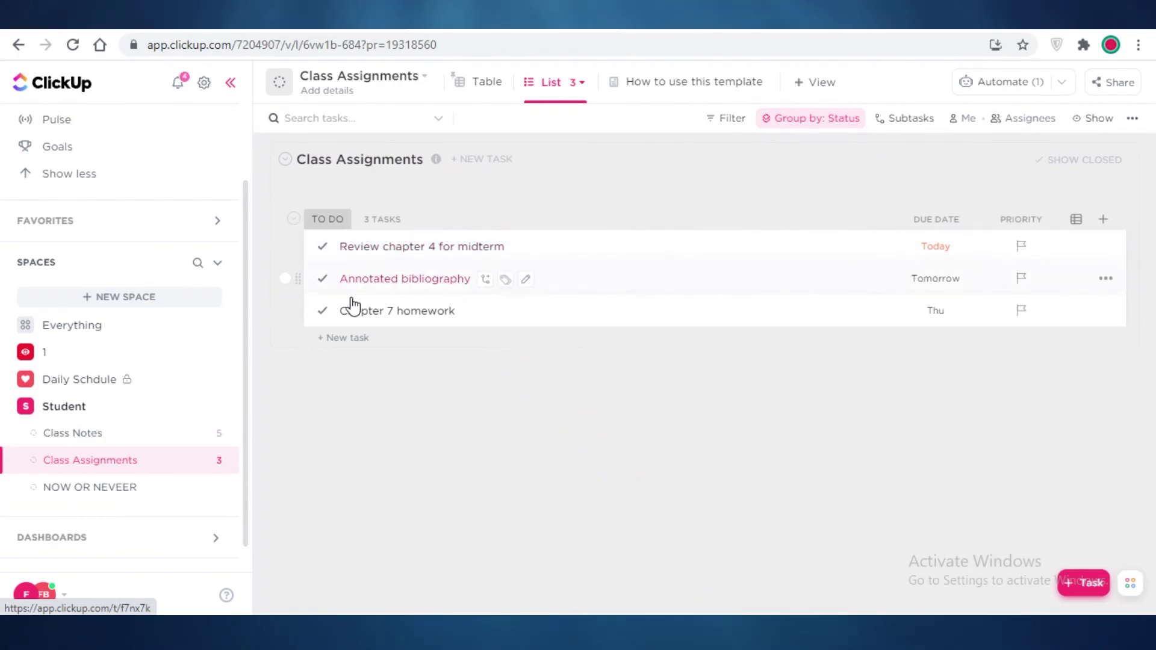
click(618, 260)
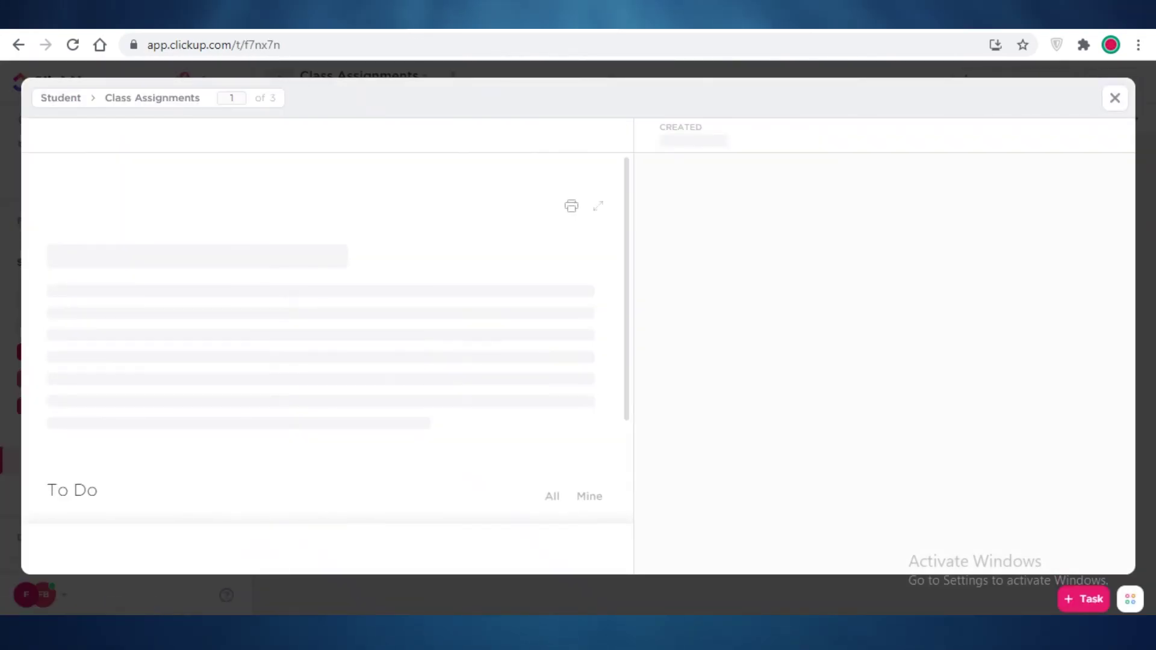
click(1116, 98)
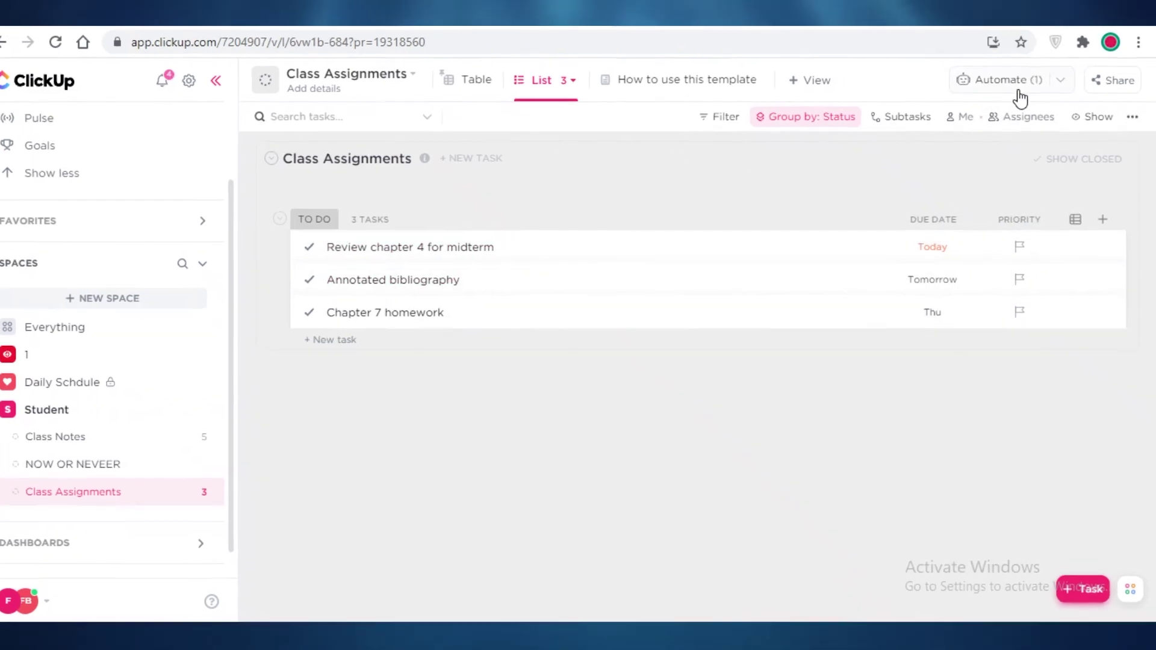
- Start a Class Assignments automation from the change-list template with Due date arrives as trigger
click(1001, 81)
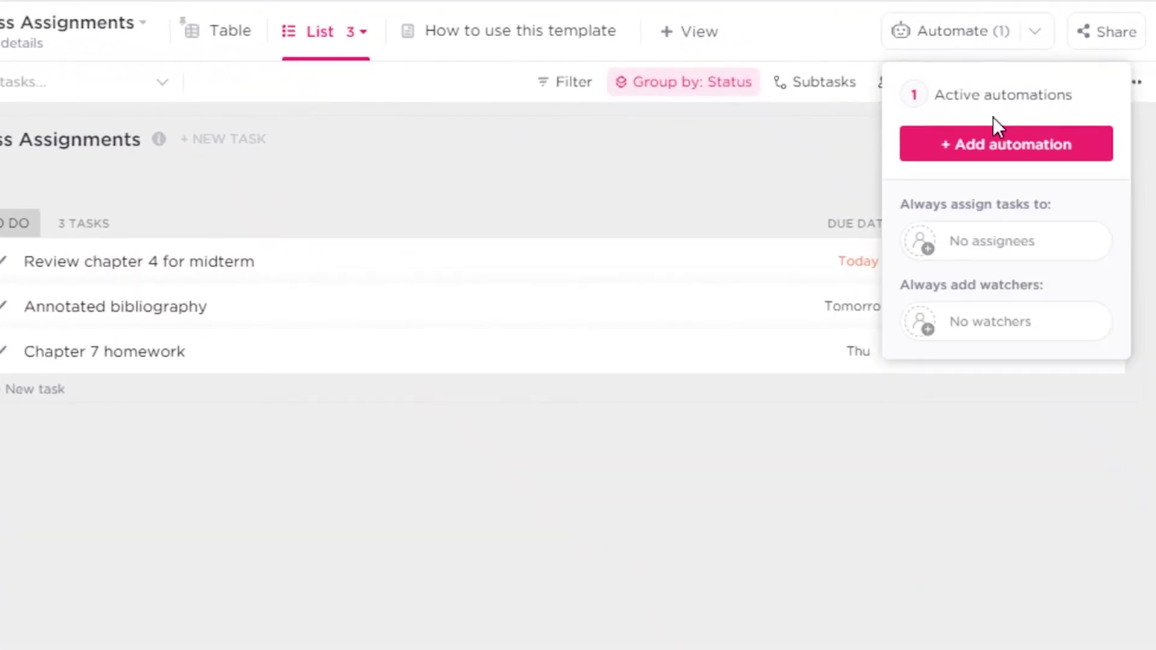
click(1003, 149)
scroll(108, 373, down, 5)
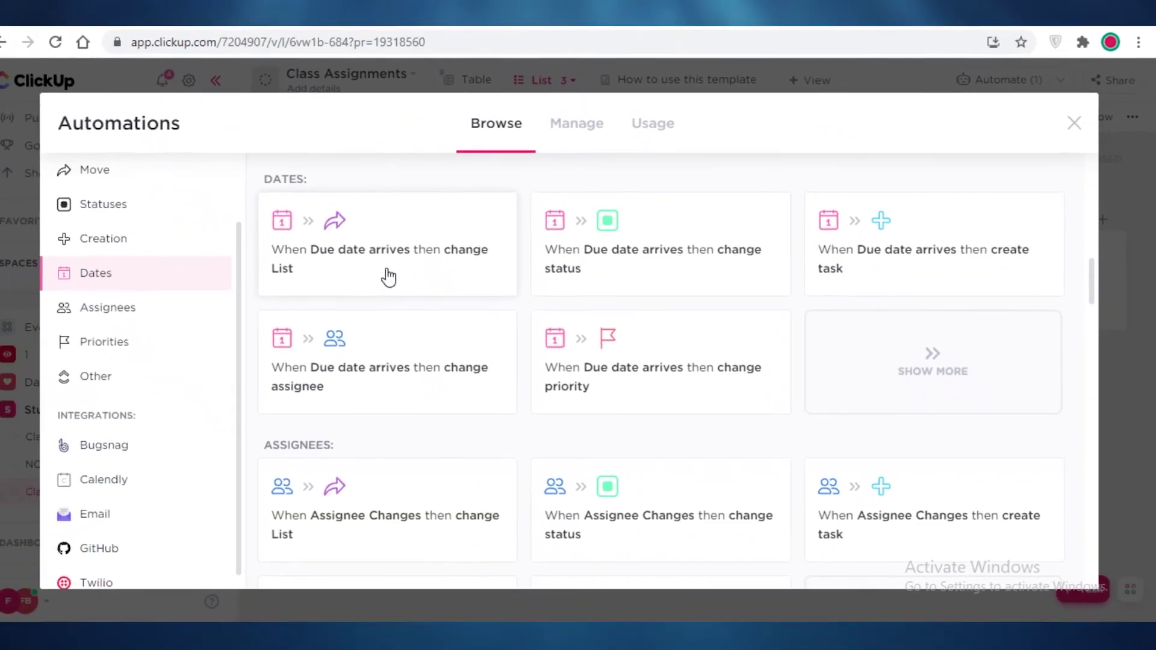
click(320, 283)
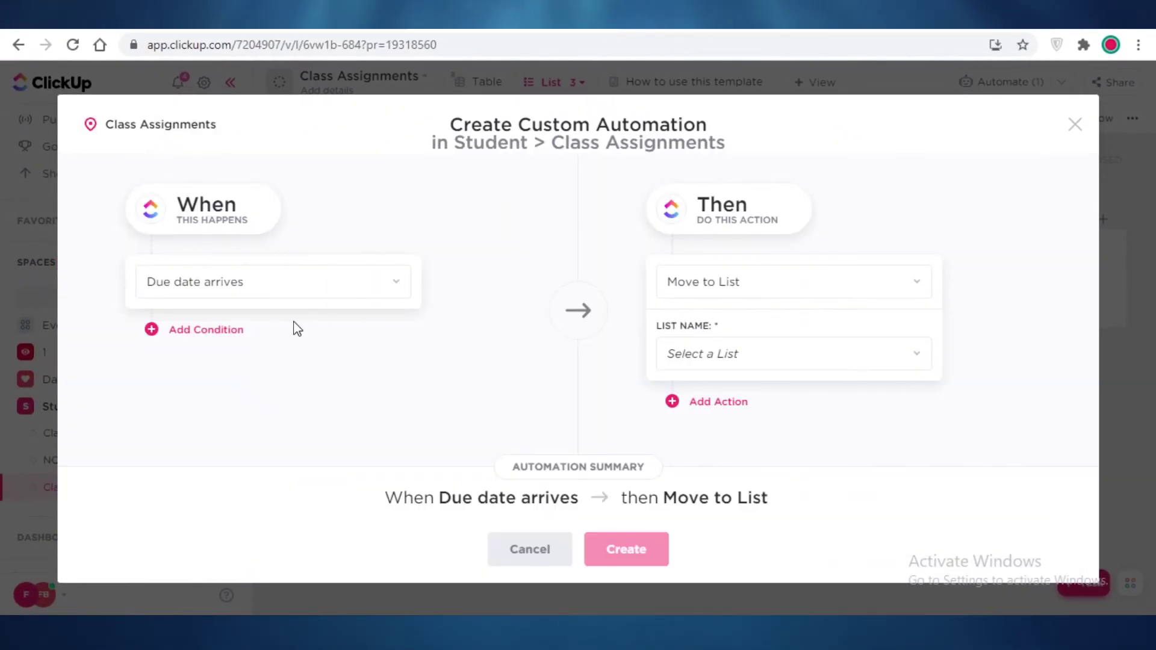
click(241, 293)
click(379, 277)
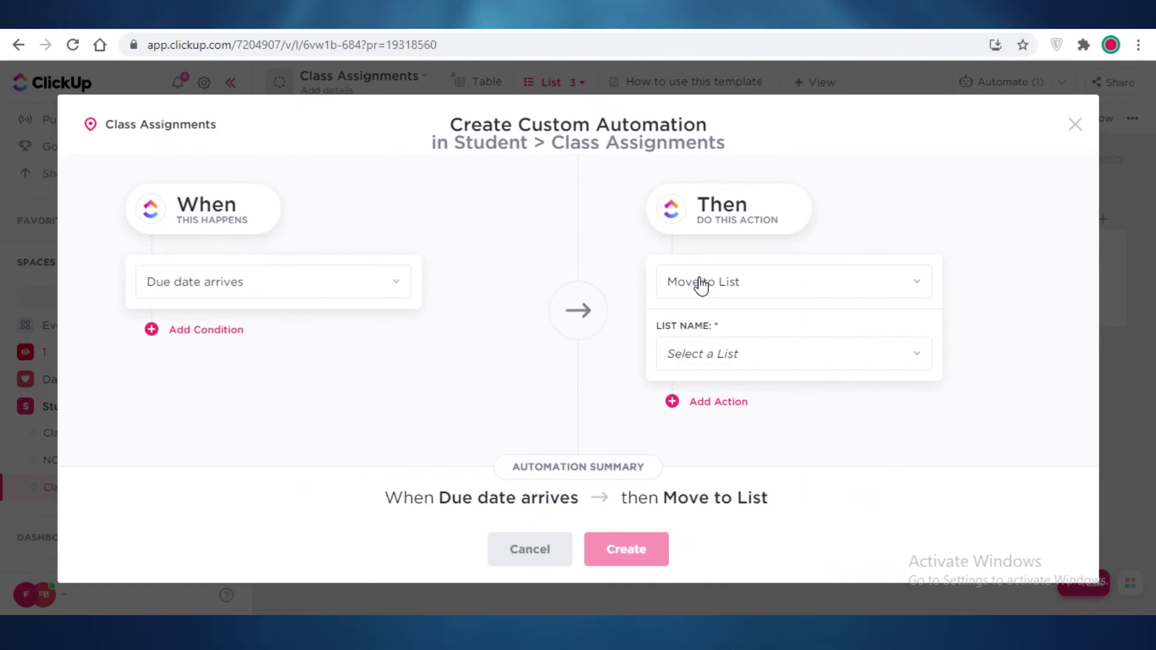
- Set the action to Move to List NOW OR NEVEER in Student and create the automation
click(699, 284)
click(880, 258)
click(792, 361)
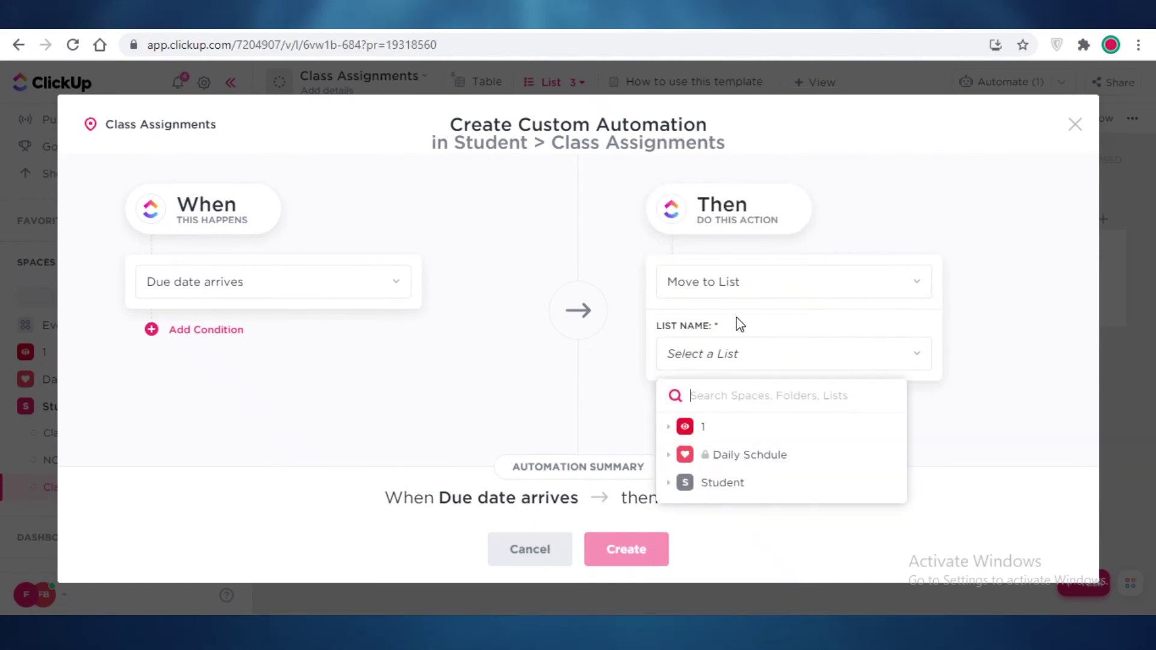
click(669, 458)
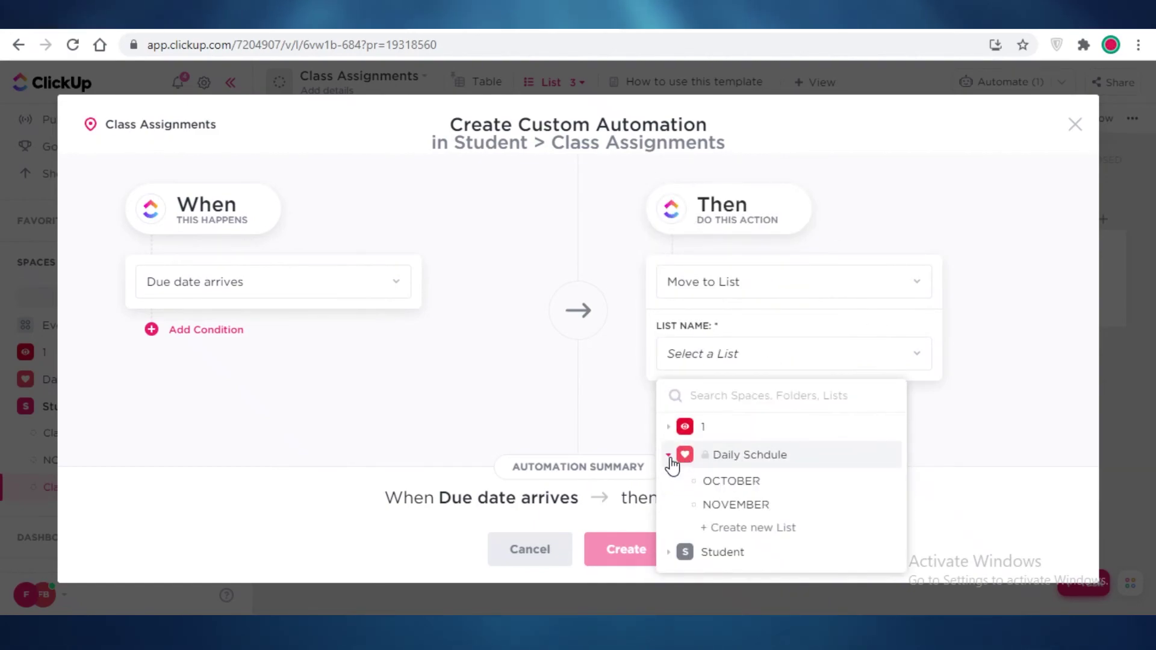
click(672, 551)
click(757, 549)
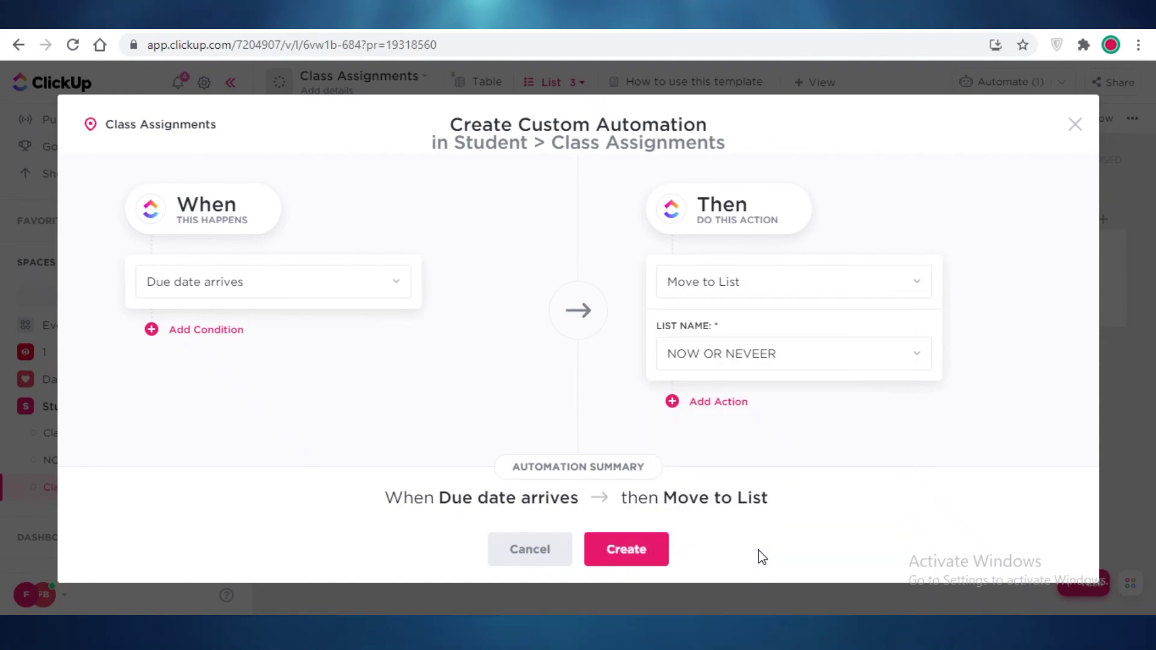
click(627, 557)
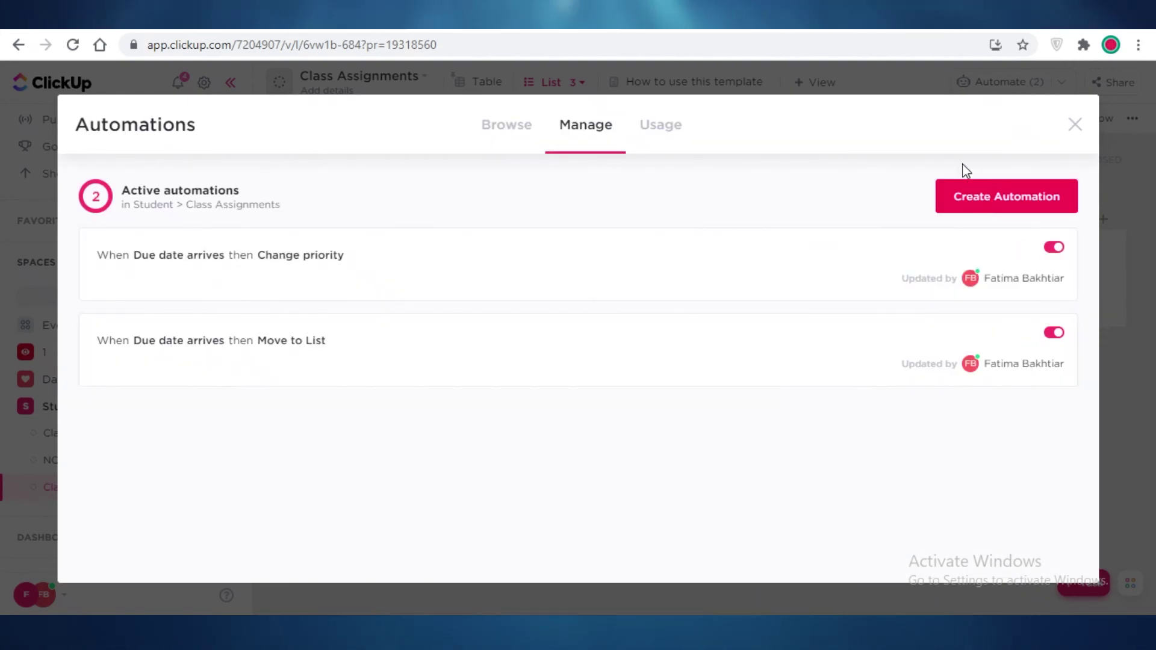
- Close Automations, view the NOW OR NEVEER list, and dismiss the new-feature announcement
click(1075, 125)
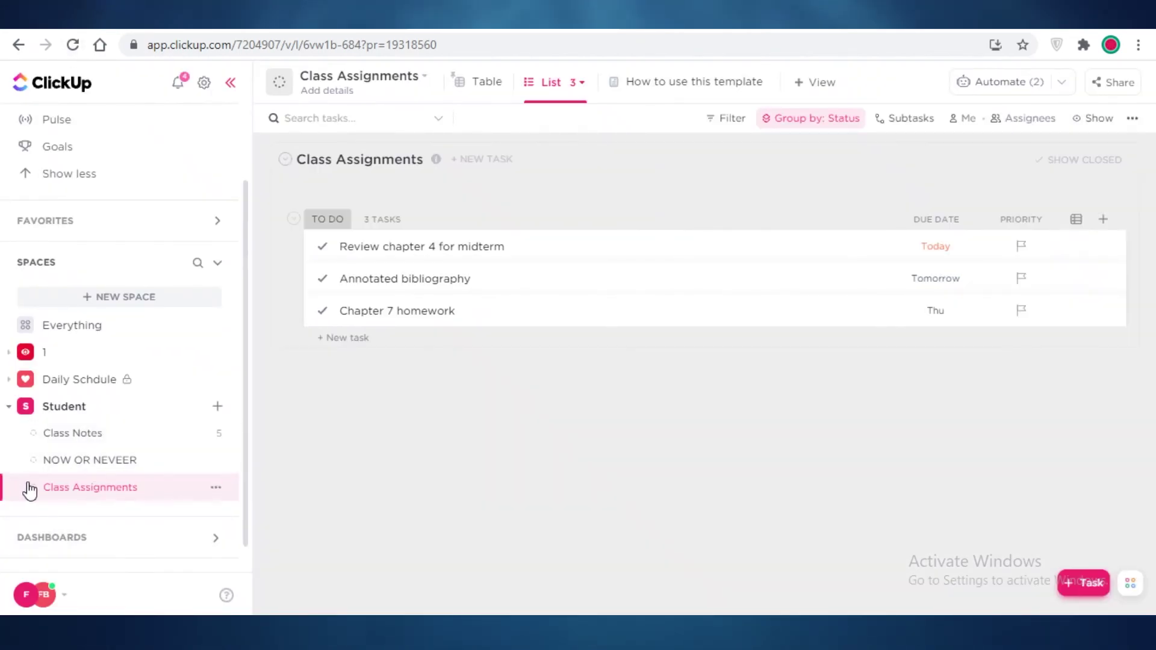
click(88, 469)
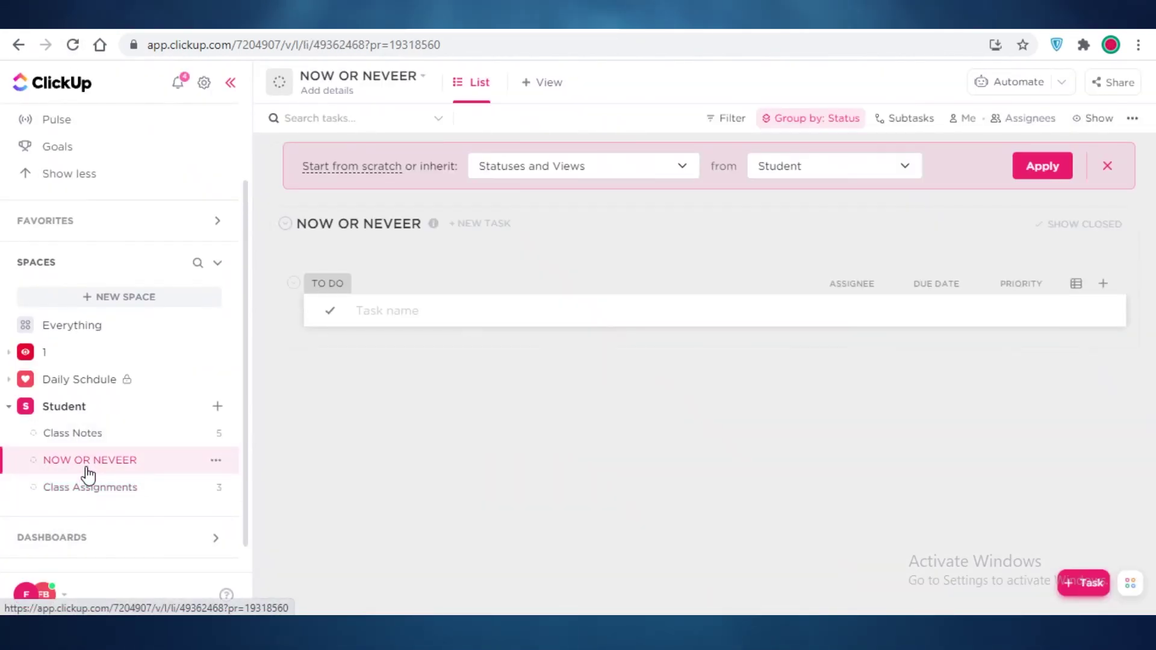
click(97, 489)
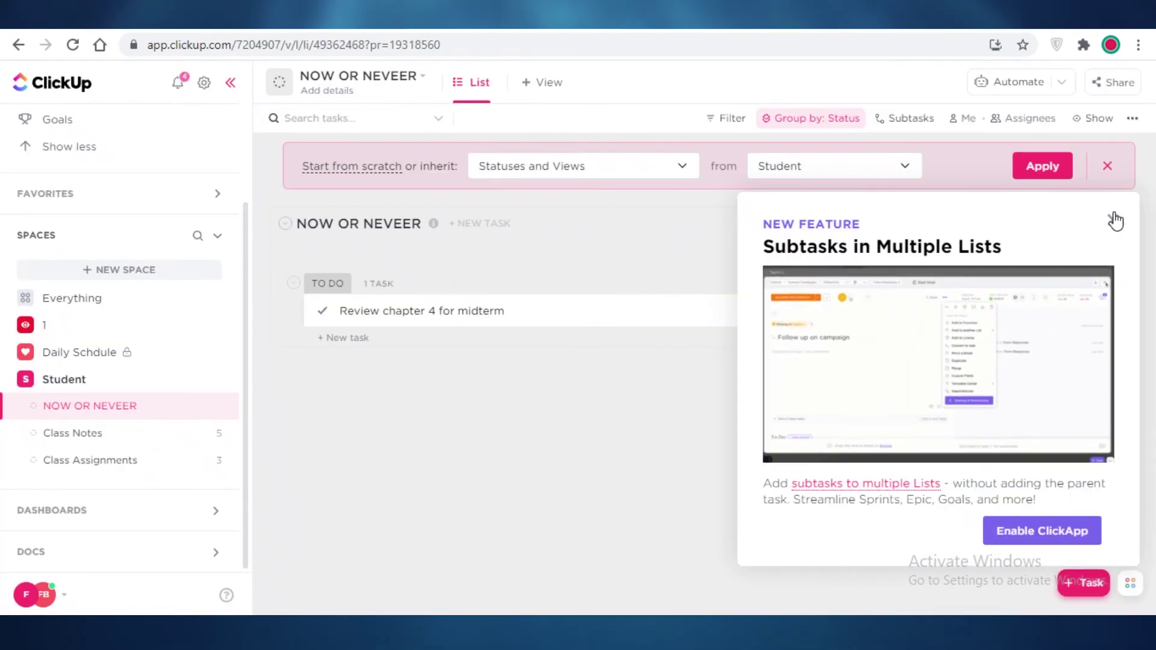
click(1114, 219)
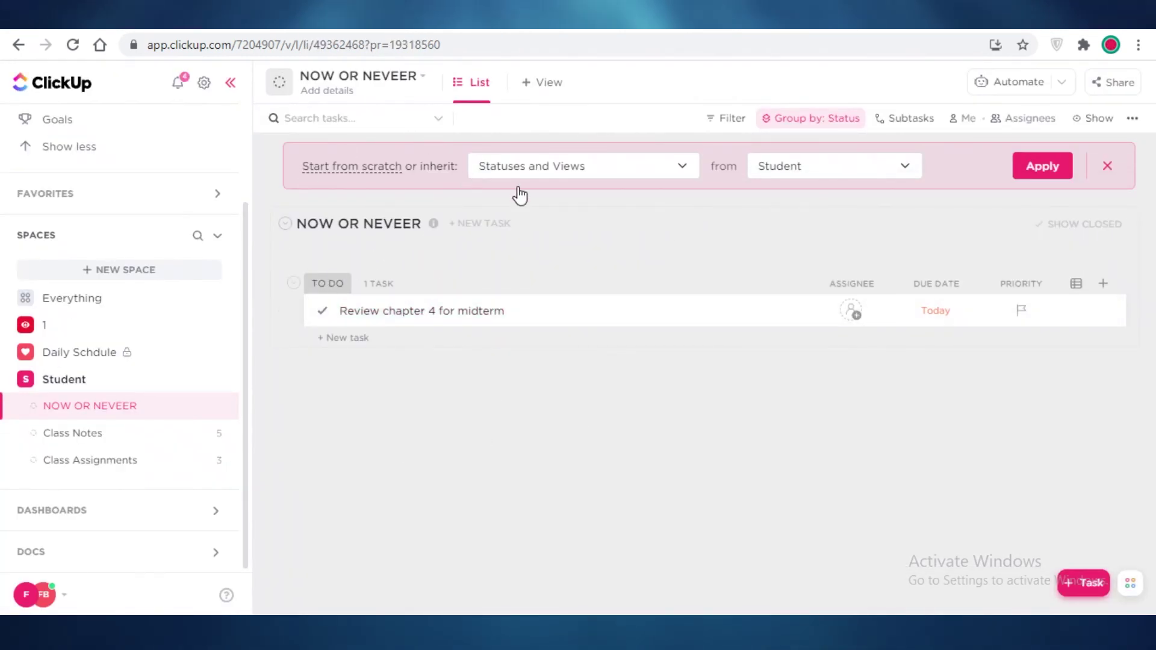